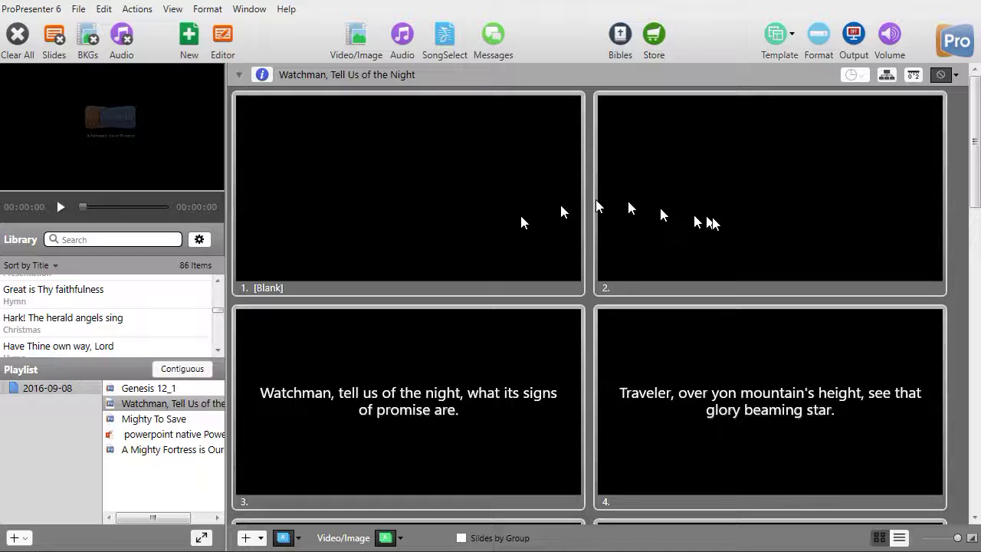
# Open the first blank slide for editing and replace its placeholder text with "Hello".
pyautogui.rightClick(391, 188)
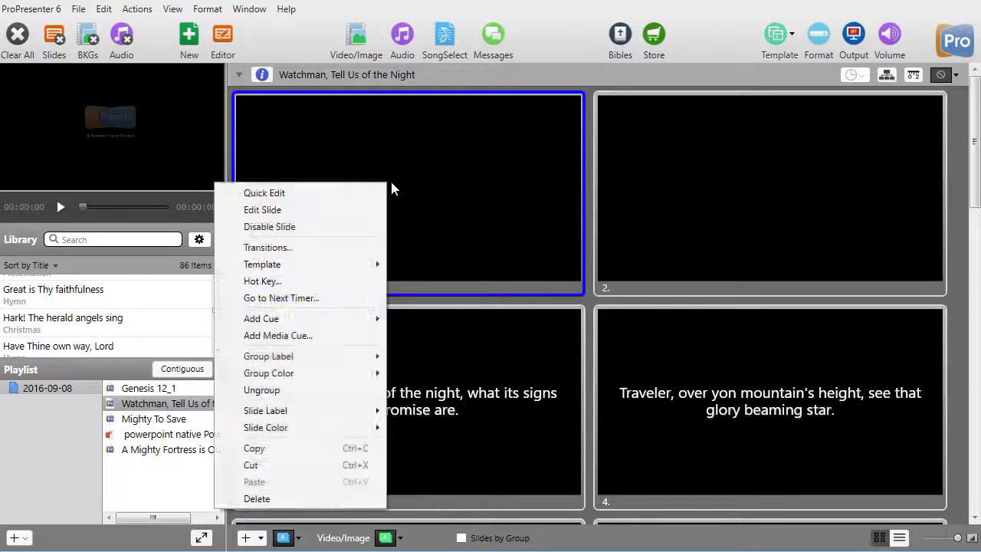
pyautogui.click(346, 210)
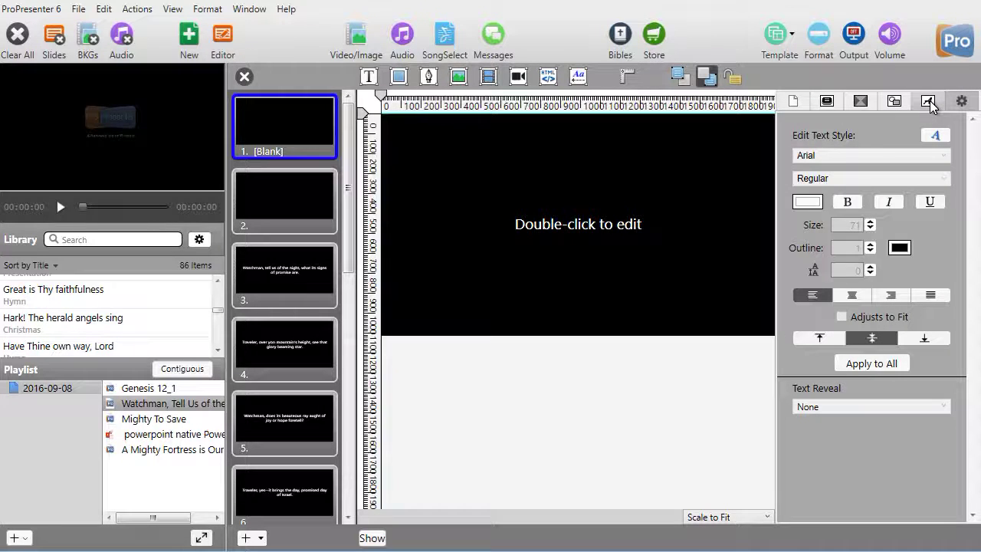
pyautogui.click(558, 226)
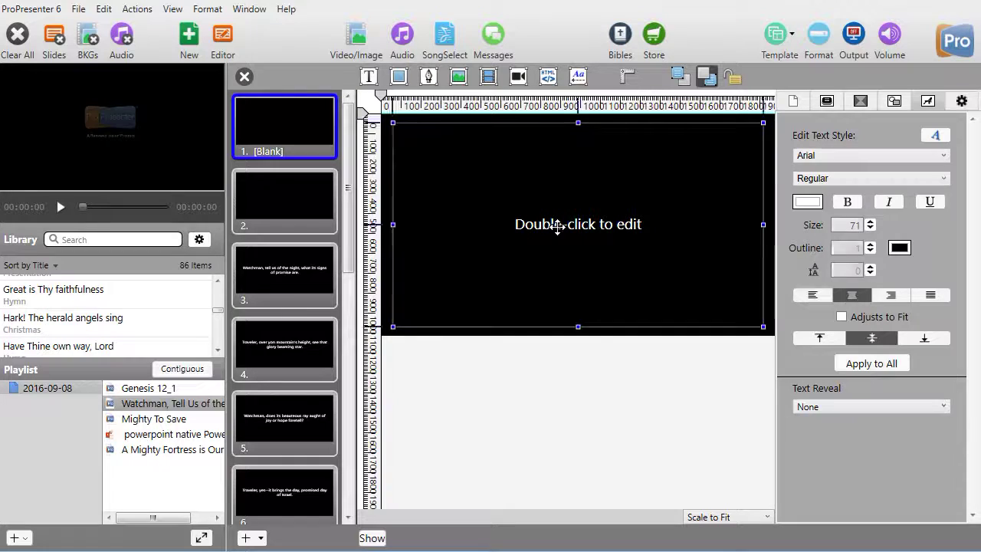
pyautogui.doubleClick(557, 227)
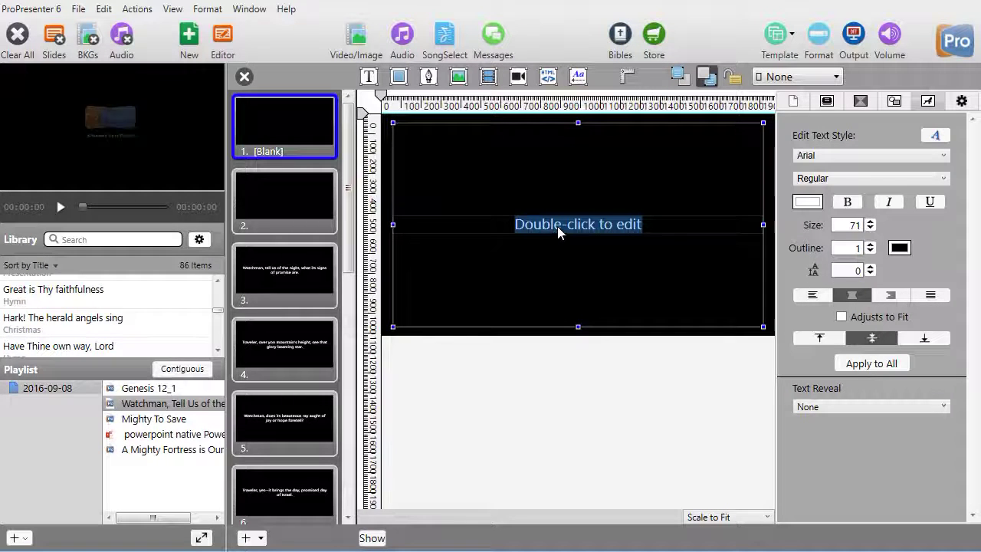
pyautogui.write('Hw')
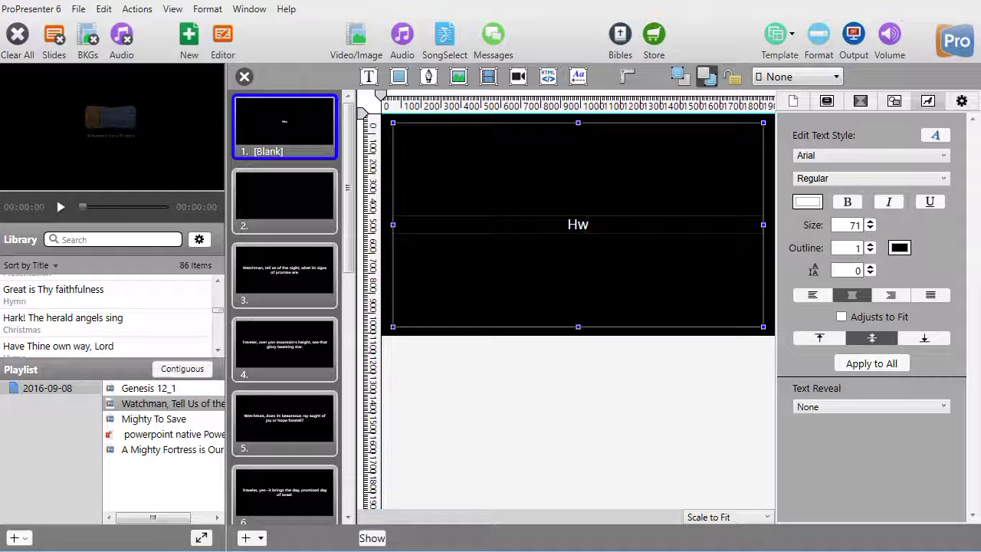
pyautogui.write('ello')
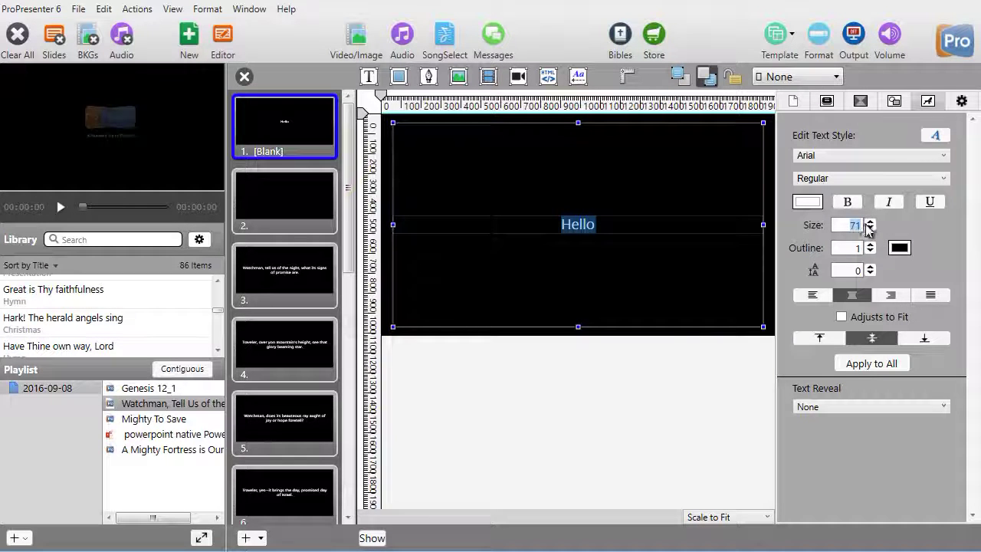
# Set the "Hello" text to size 140 and make it bold.
pyautogui.write('140')
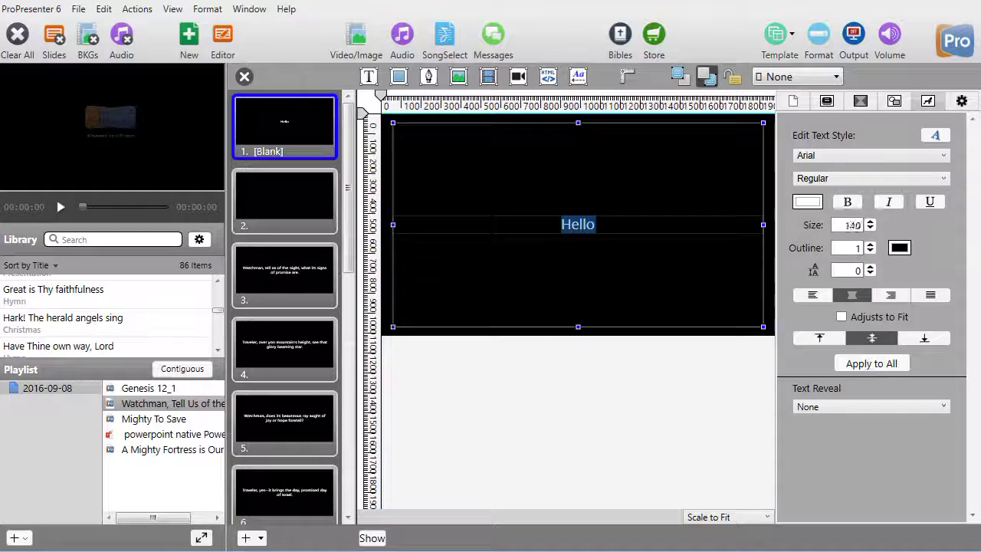
pyautogui.press('Return')
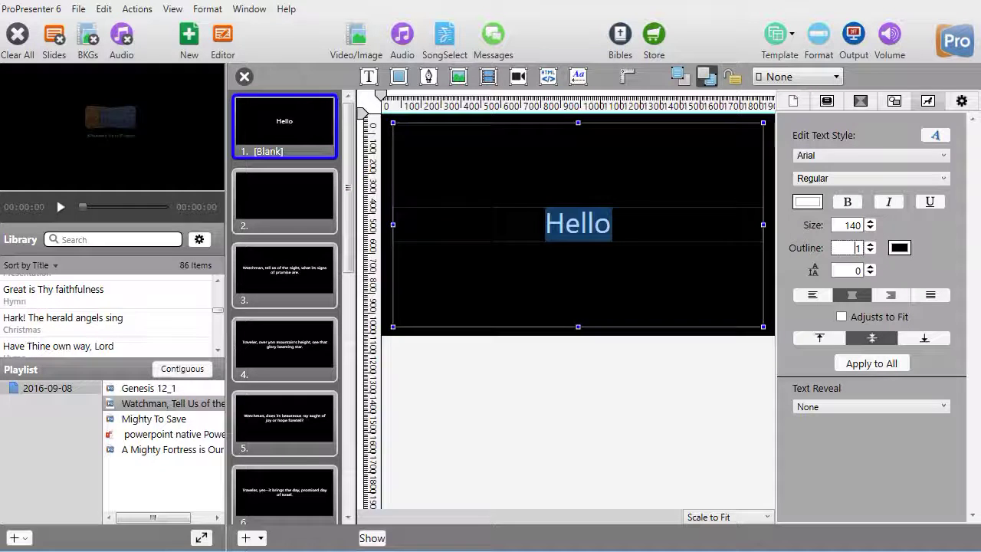
pyautogui.click(846, 201)
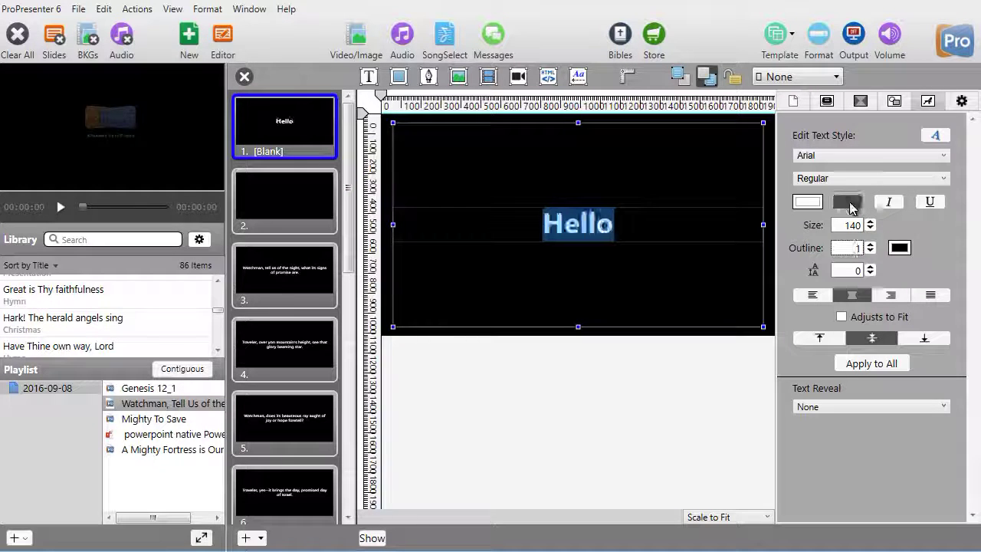
pyautogui.click(637, 177)
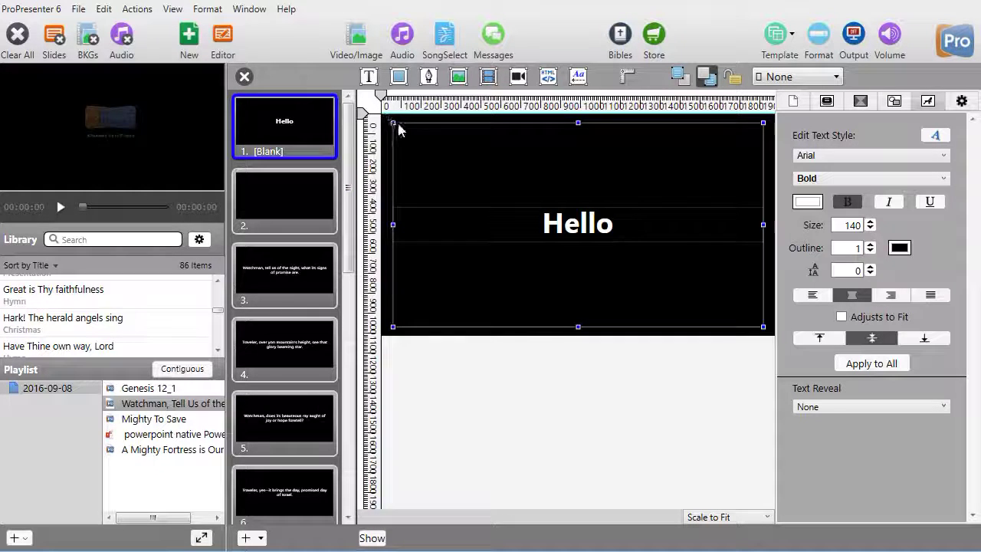
# Shrink the "Hello" text box to fit closely around its text and place it in the slide's upper-left corner.
pyautogui.moveTo(393, 123); pyautogui.dragTo(633, 228)
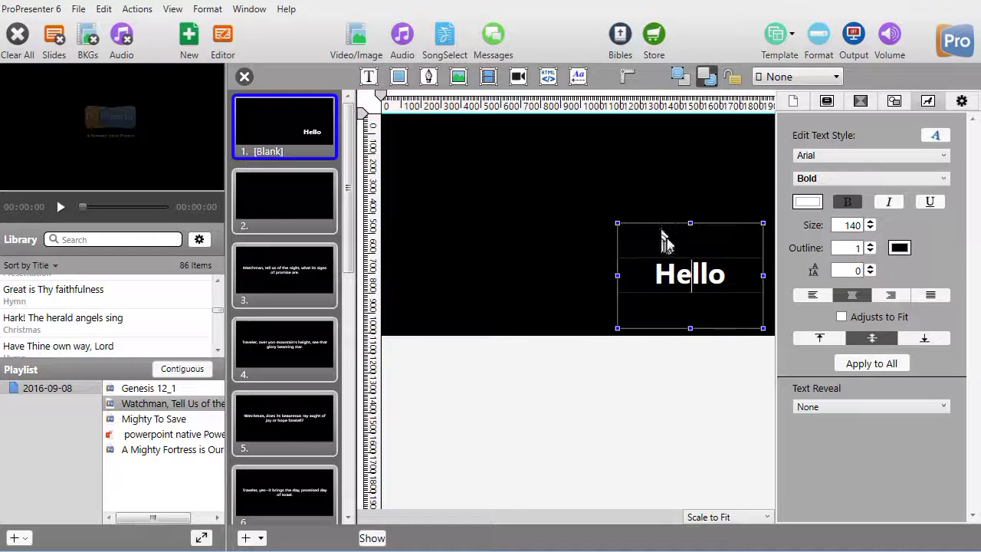
pyautogui.moveTo(670, 228); pyautogui.dragTo(436, 136)
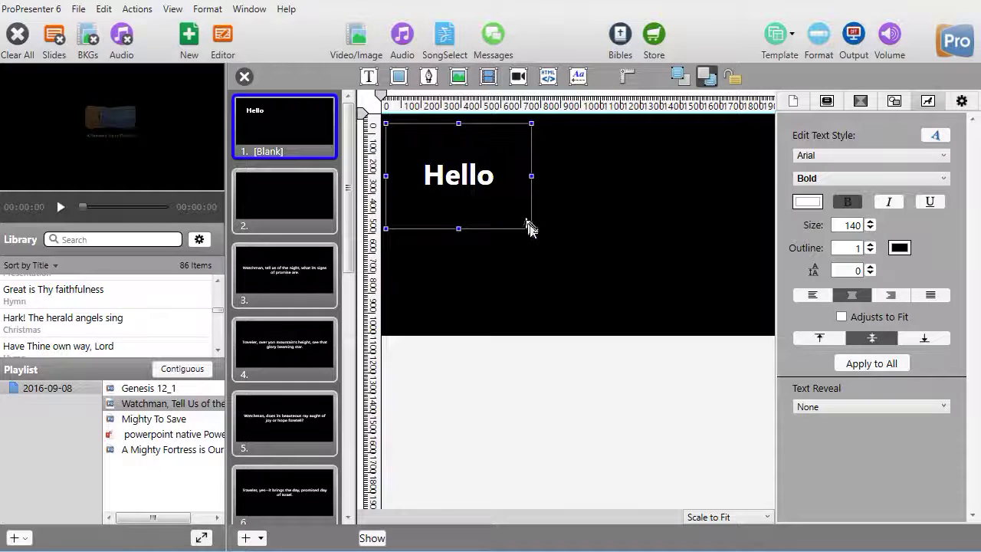
pyautogui.moveTo(529, 228); pyautogui.dragTo(479, 169)
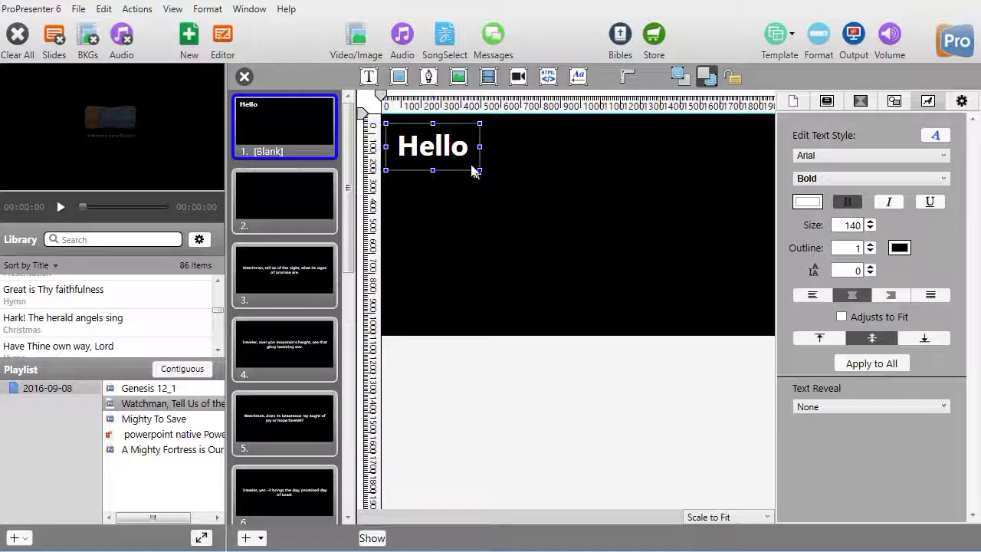
# Add a second text box, shrink it into the slide's lower-right area, and replace its placeholder text with a first name.
pyautogui.click(368, 77)
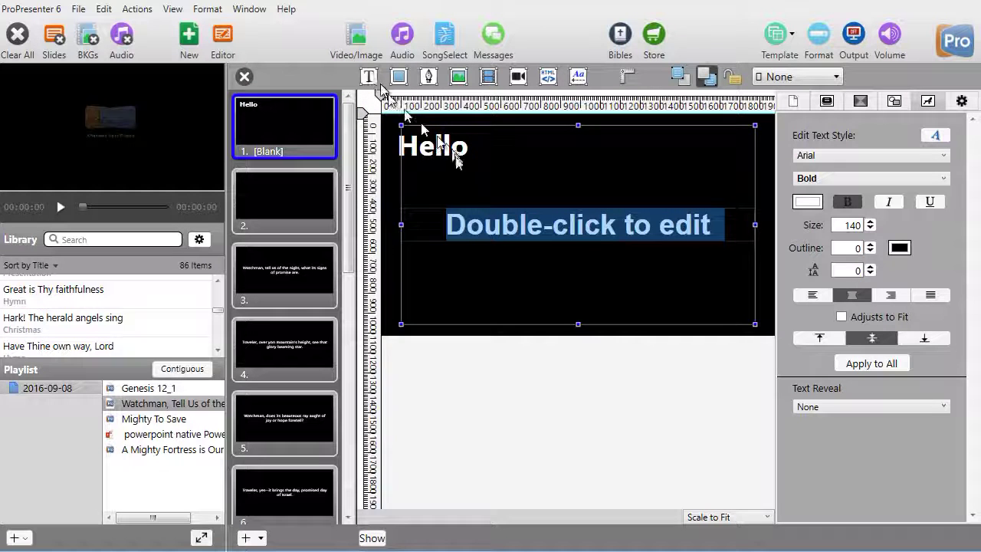
pyautogui.moveTo(397, 122); pyautogui.dragTo(552, 226)
pyautogui.doubleClick(617, 264)
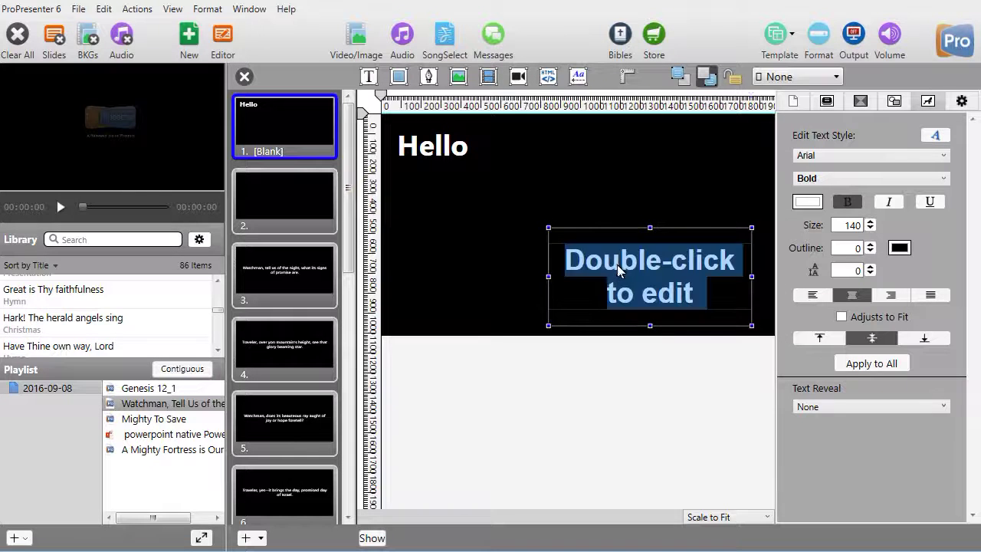
pyautogui.click(616, 264)
pyautogui.tripleClick(617, 265)
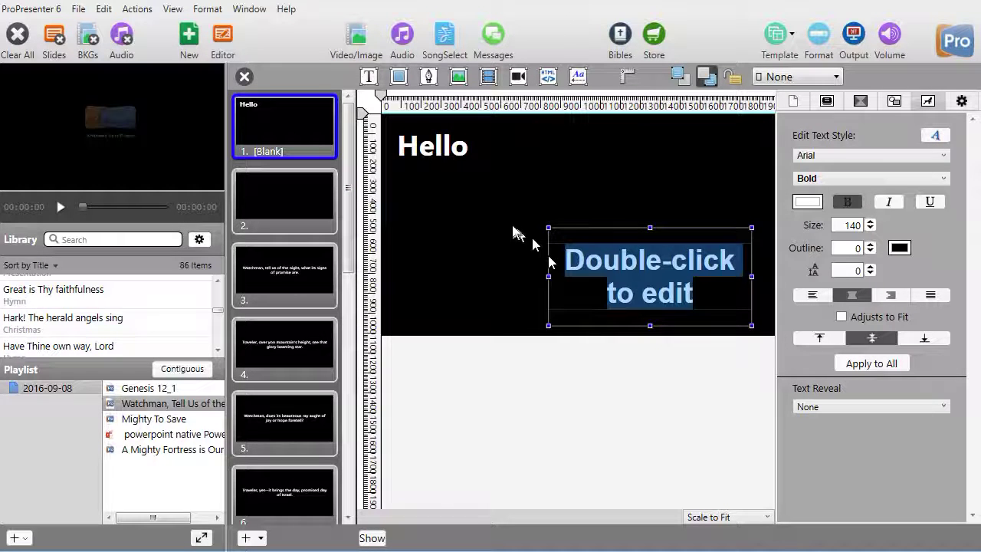
pyautogui.write('Fred')
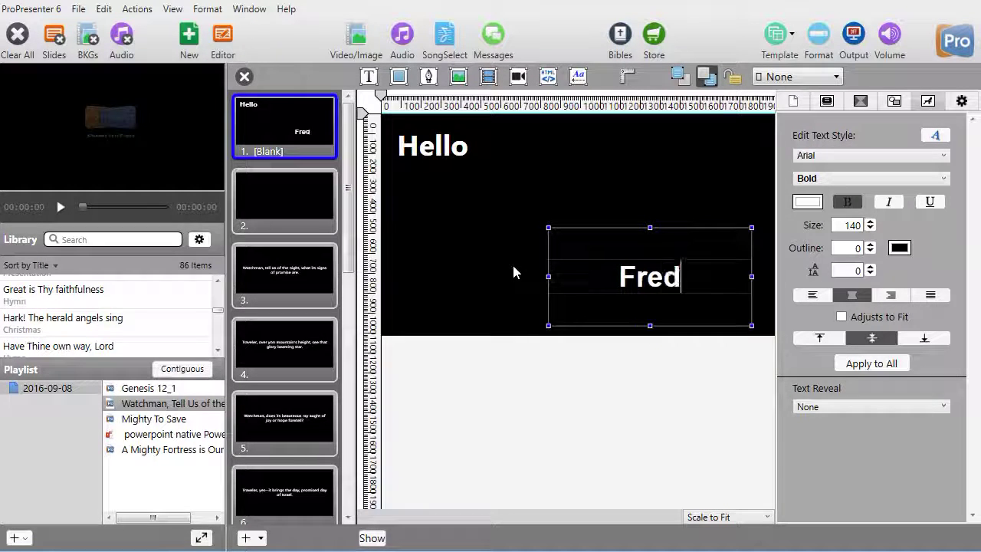
pyautogui.click(656, 192)
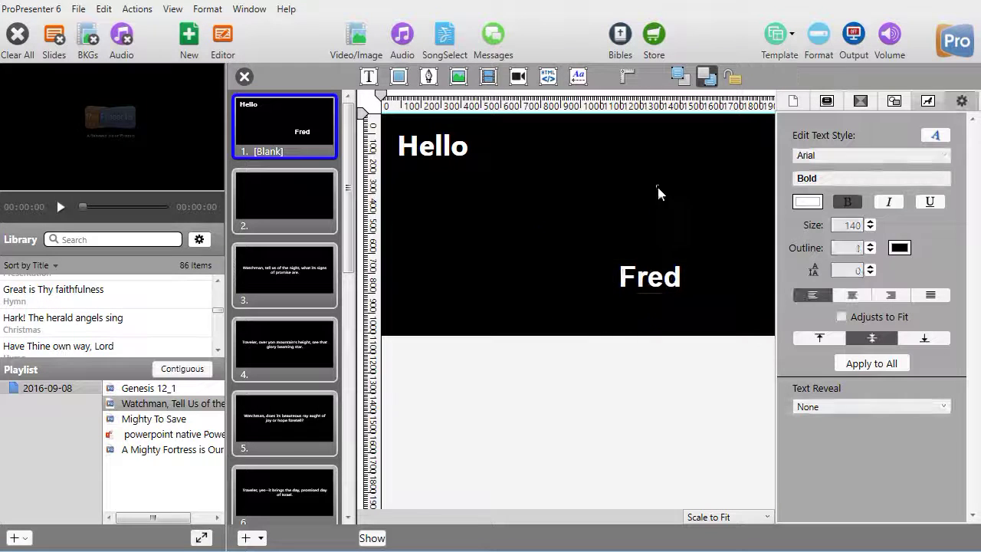
# Reduce the first-name text box to about 669 by 299 and move it to the slide's upper-right area.
pyautogui.moveTo(635, 284); pyautogui.dragTo(627, 275)
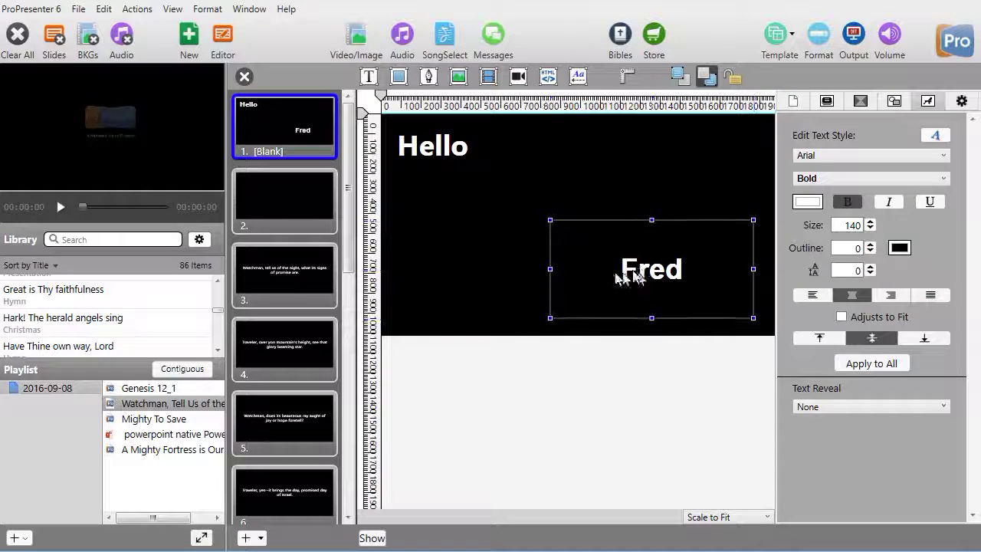
pyautogui.moveTo(551, 316); pyautogui.dragTo(616, 281)
pyautogui.moveTo(698, 240); pyautogui.dragTo(708, 156)
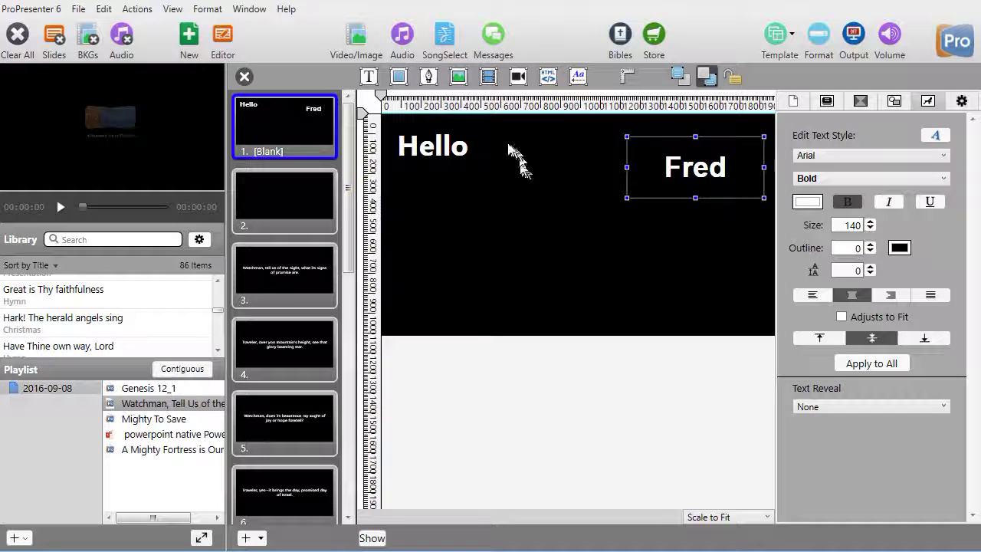
# Add a rectangle shape at about X 500, Y 274 and resize it to about 507 by 249.
pyautogui.click(399, 77)
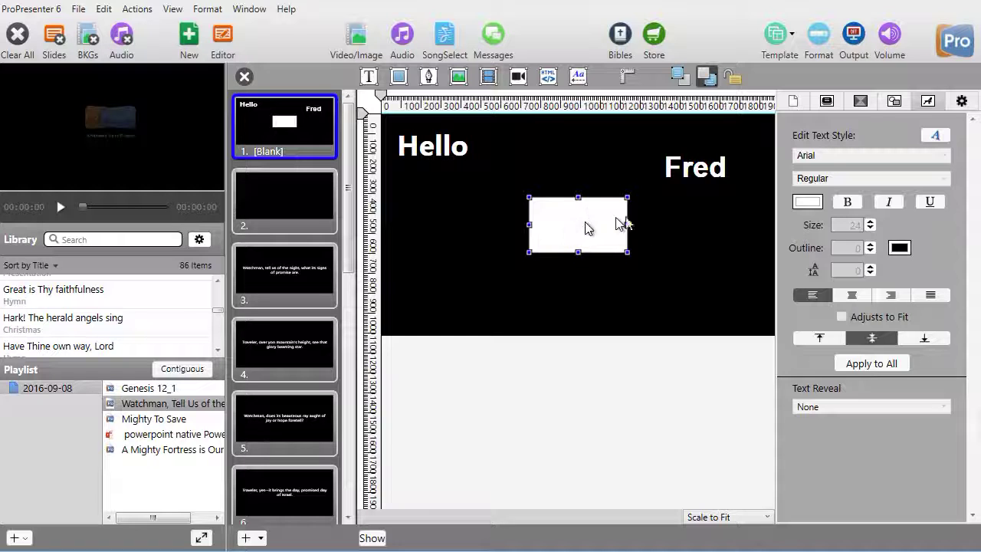
pyautogui.click(895, 103)
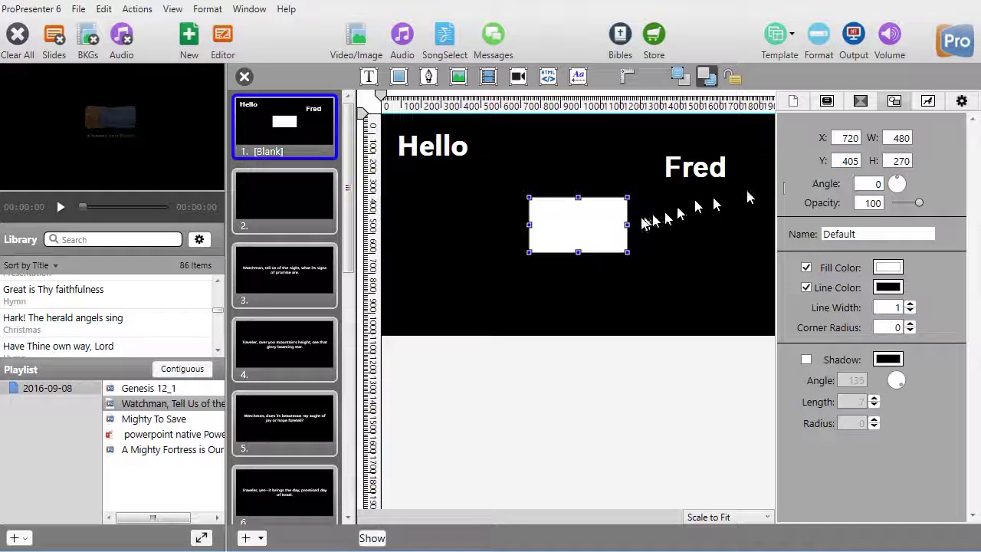
pyautogui.moveTo(585, 223); pyautogui.dragTo(539, 194)
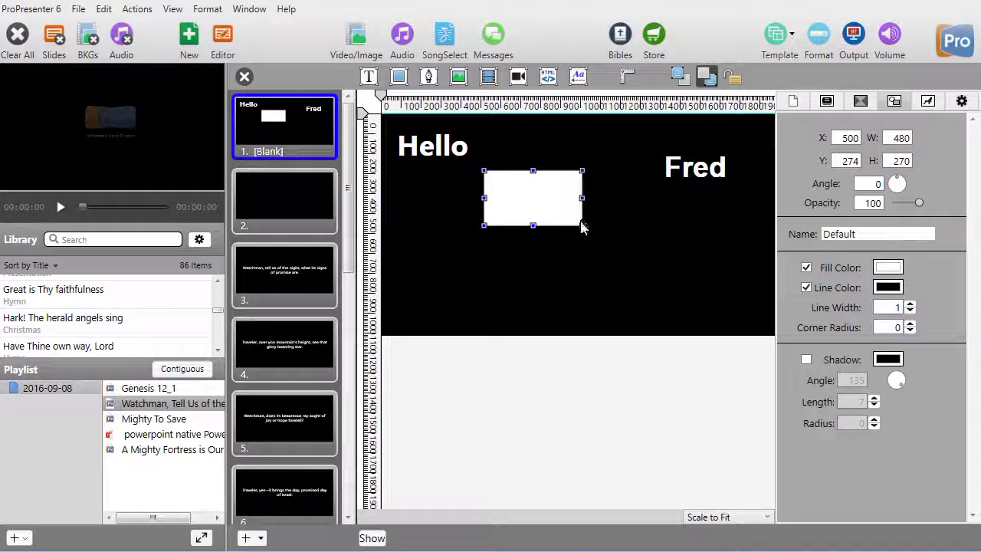
pyautogui.moveTo(581, 225)
pyautogui.mouseDown()
pyautogui.moveTo(590, 228)
pyautogui.moveTo(573, 218)
pyautogui.moveTo(546, 227)
pyautogui.moveTo(587, 221)
pyautogui.mouseUp()
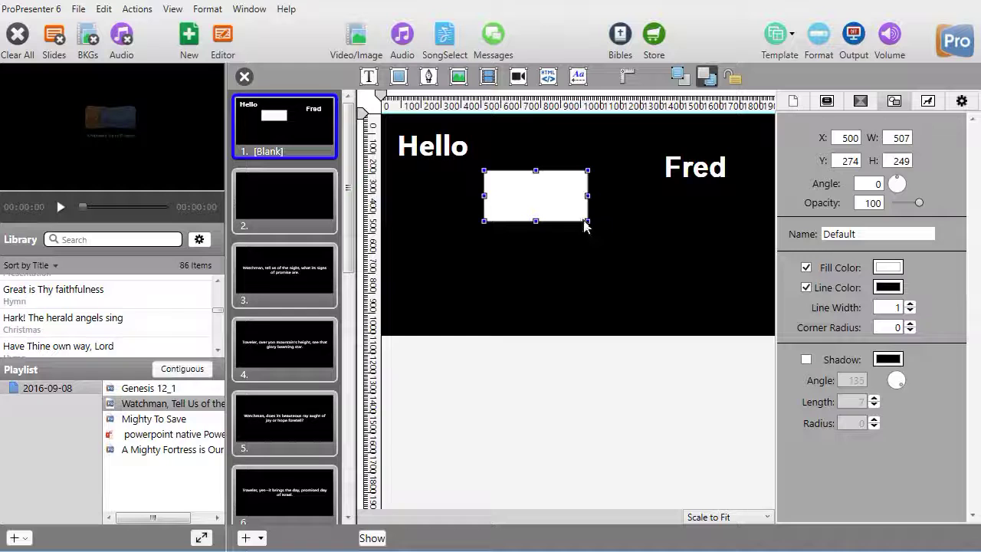
# Set the rectangle's fill color to teal with red 30, green 168 and blue 168.
pyautogui.click(887, 270)
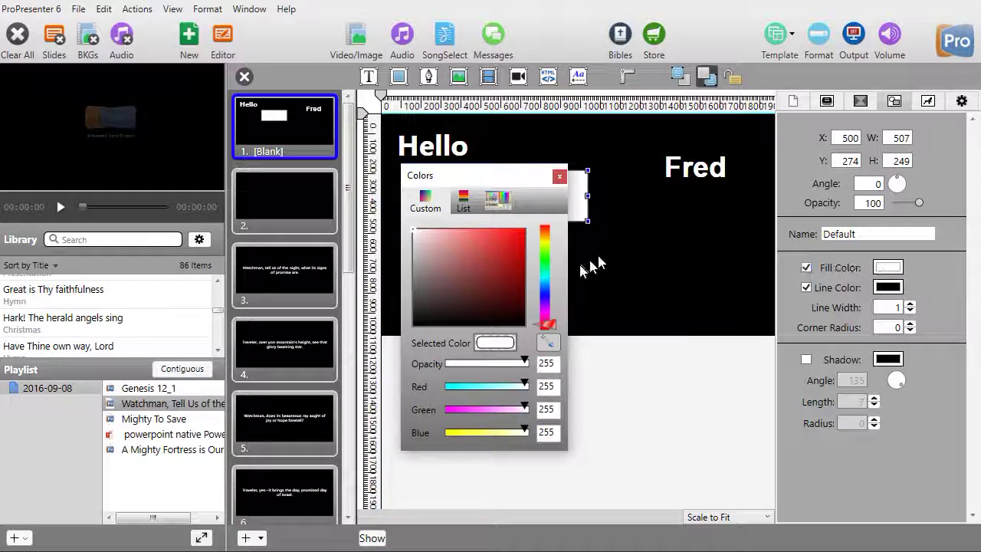
pyautogui.moveTo(547, 320)
pyautogui.mouseDown()
pyautogui.moveTo(563, 310)
pyautogui.moveTo(559, 276)
pyautogui.moveTo(551, 282)
pyautogui.mouseUp()
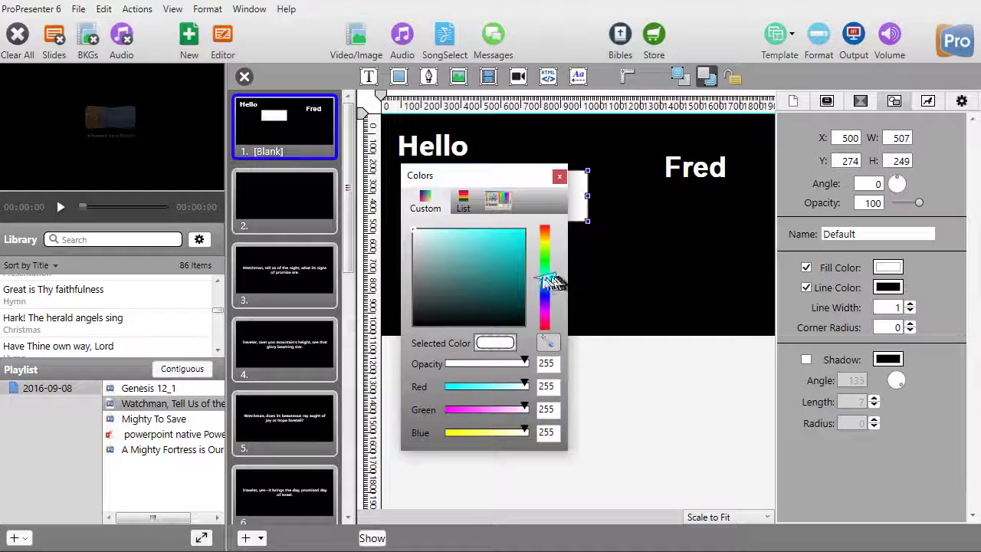
pyautogui.click(504, 262)
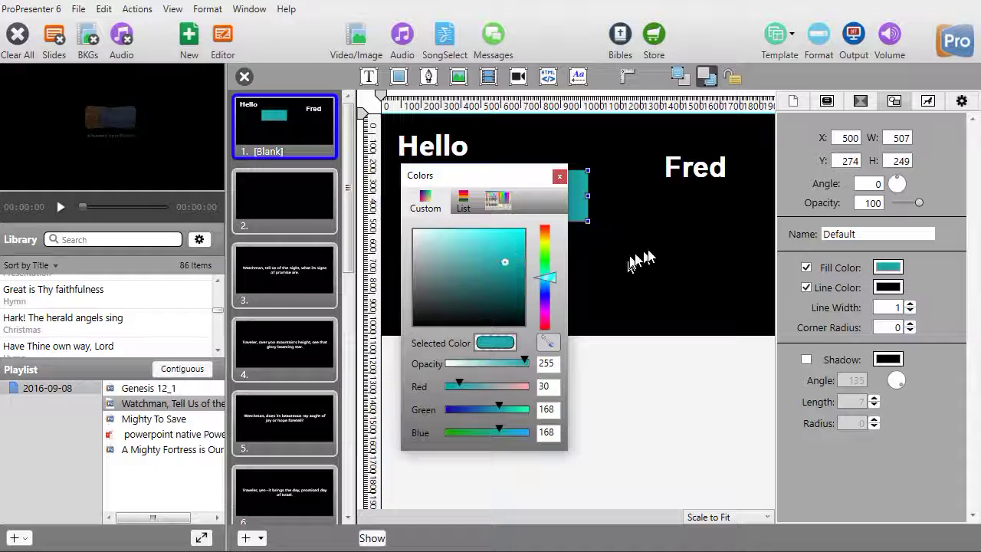
pyautogui.click(560, 177)
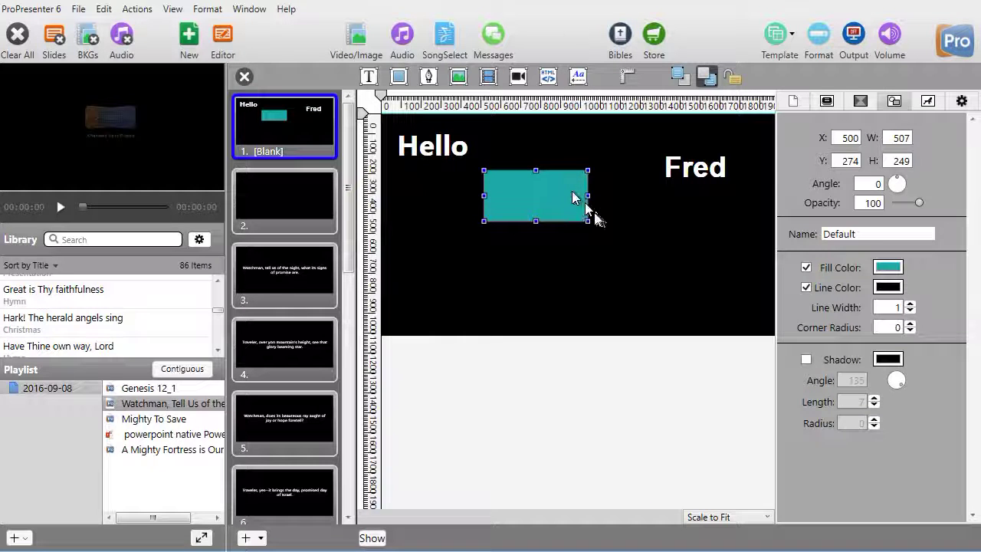
# Move the teal rectangle over the first-name text at about X 1270, Y 155 and send it behind the text.
pyautogui.moveTo(515, 206); pyautogui.dragTo(682, 179)
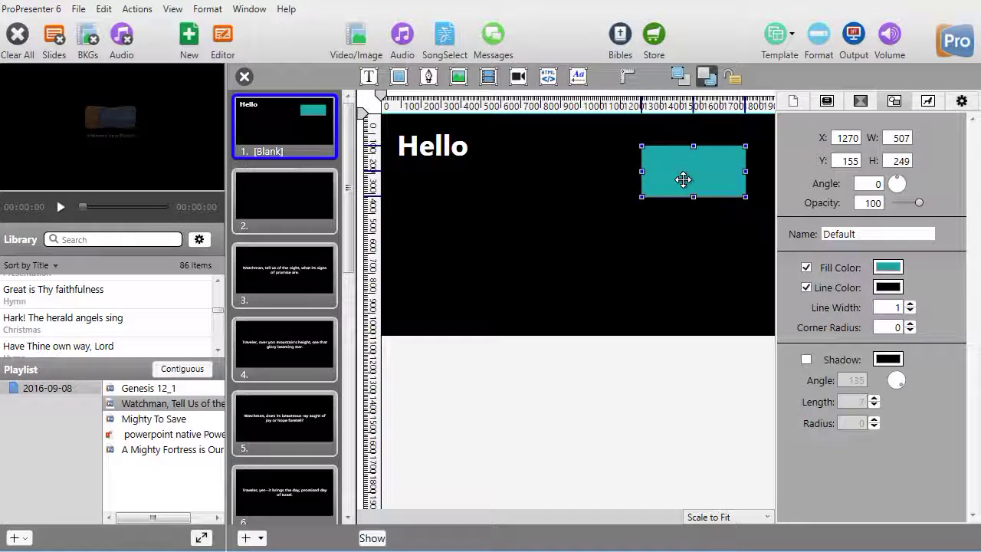
pyautogui.click(707, 79)
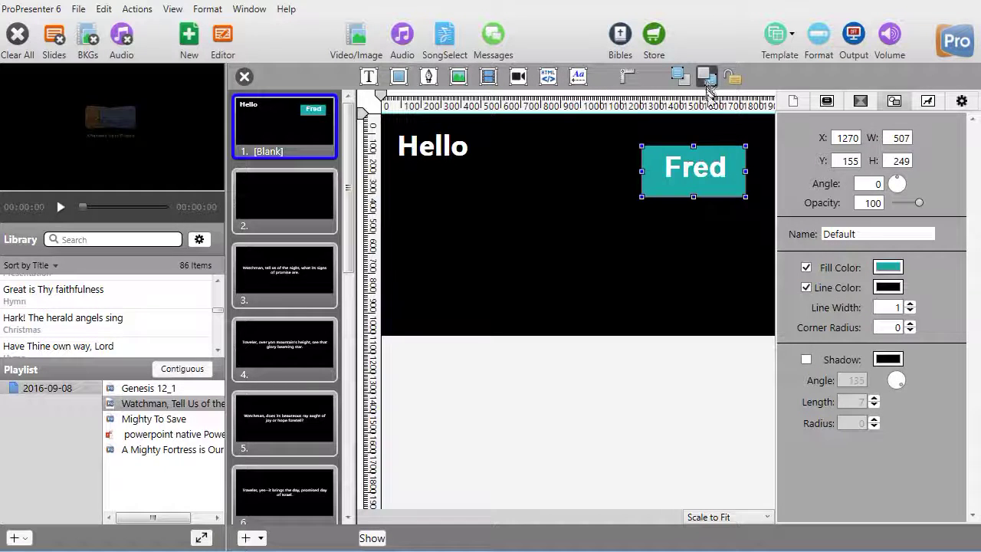
# Nudge the first-name text box to about X 1193, Y 119 and send it behind the teal rectangle.
pyautogui.click(703, 170)
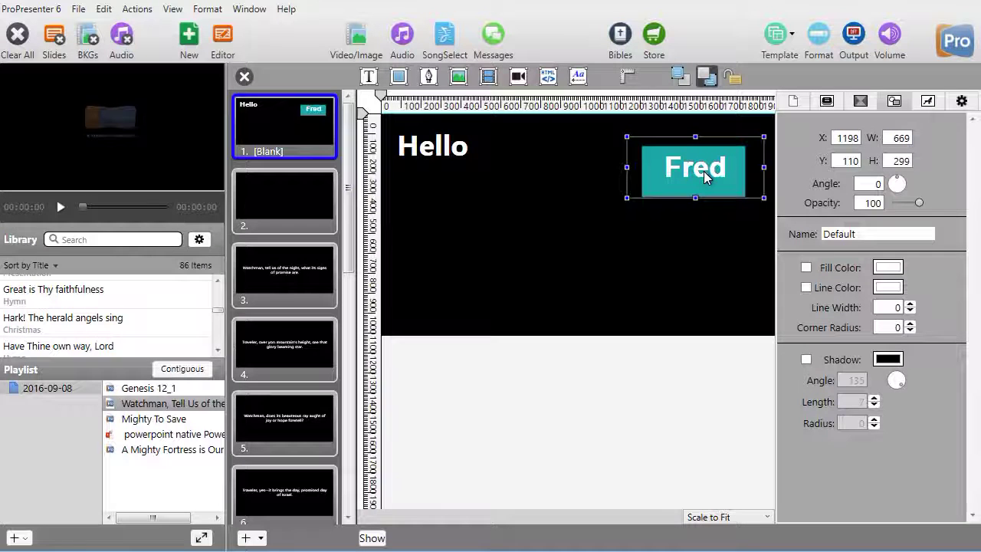
pyautogui.moveTo(702, 170)
pyautogui.mouseDown()
pyautogui.moveTo(707, 160)
pyautogui.moveTo(701, 171)
pyautogui.mouseUp()
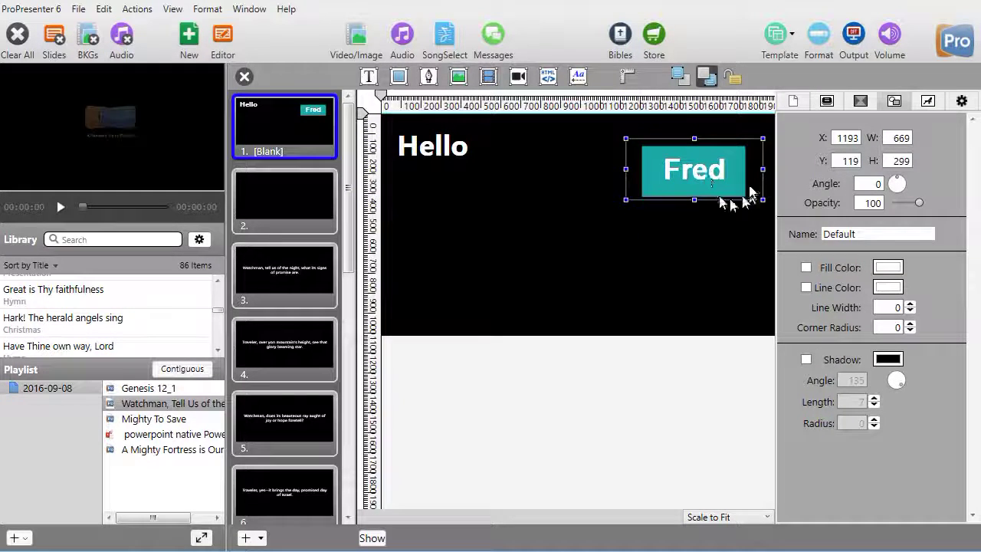
pyautogui.click(709, 78)
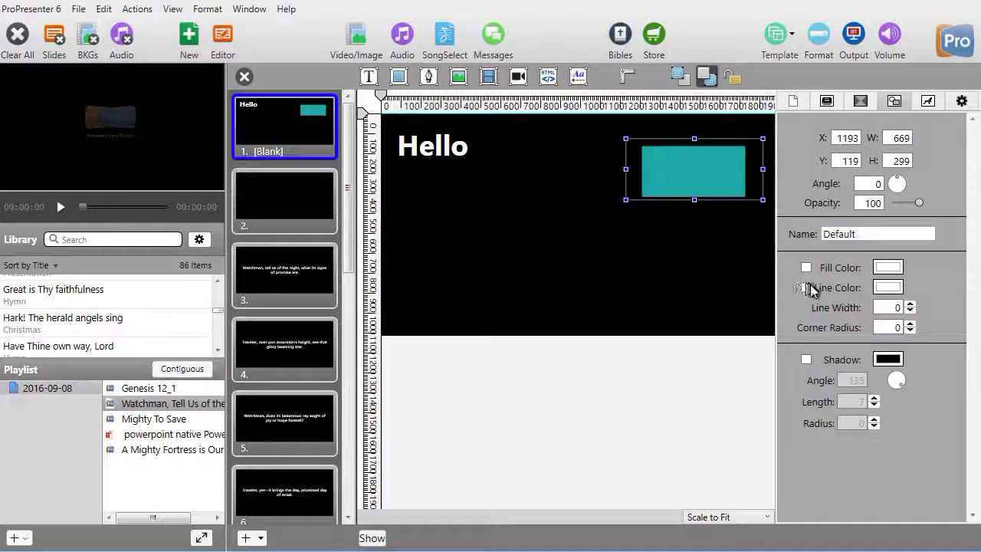
# Give the teal rectangle a red line color with red 192, green 9 and blue 9, and a line width of 36.
pyautogui.click(697, 177)
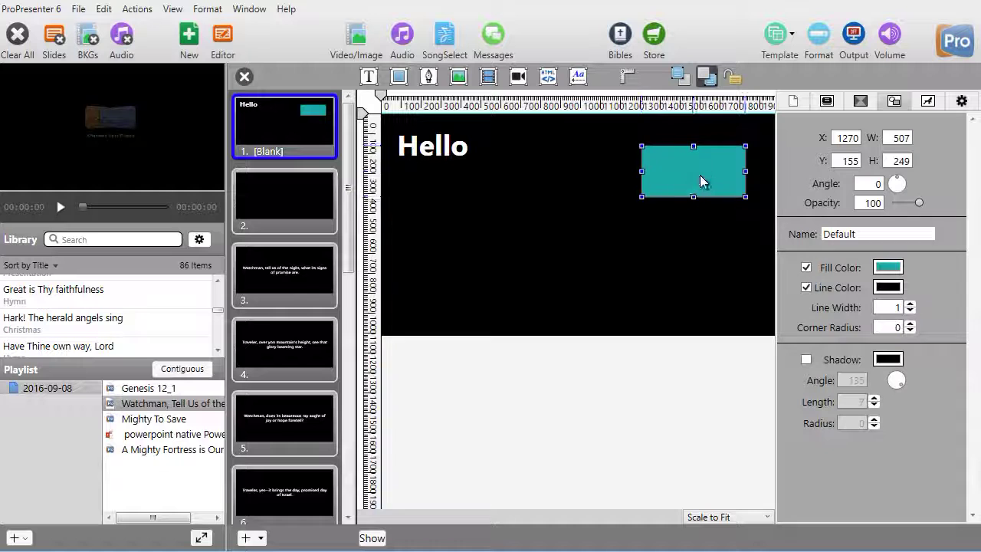
pyautogui.click(887, 289)
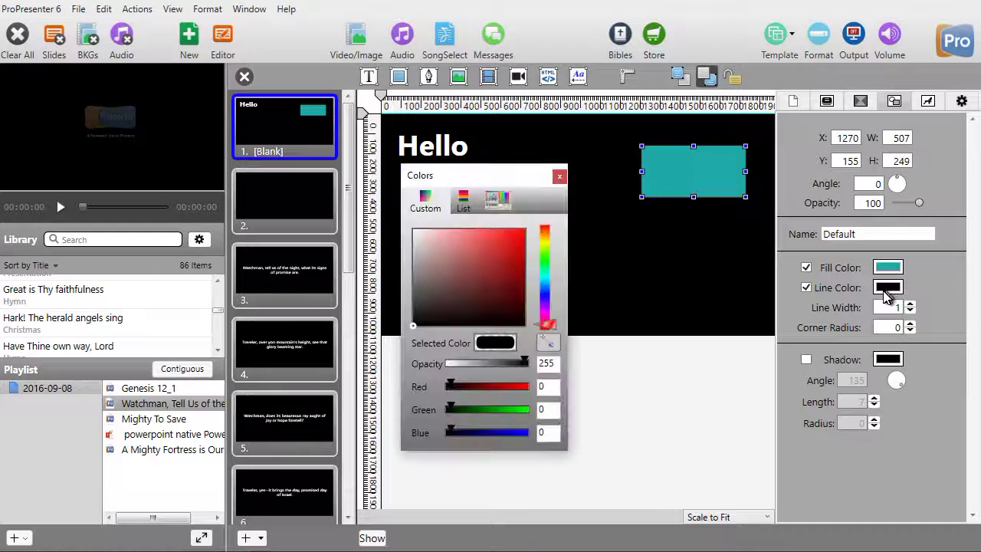
pyautogui.click(519, 253)
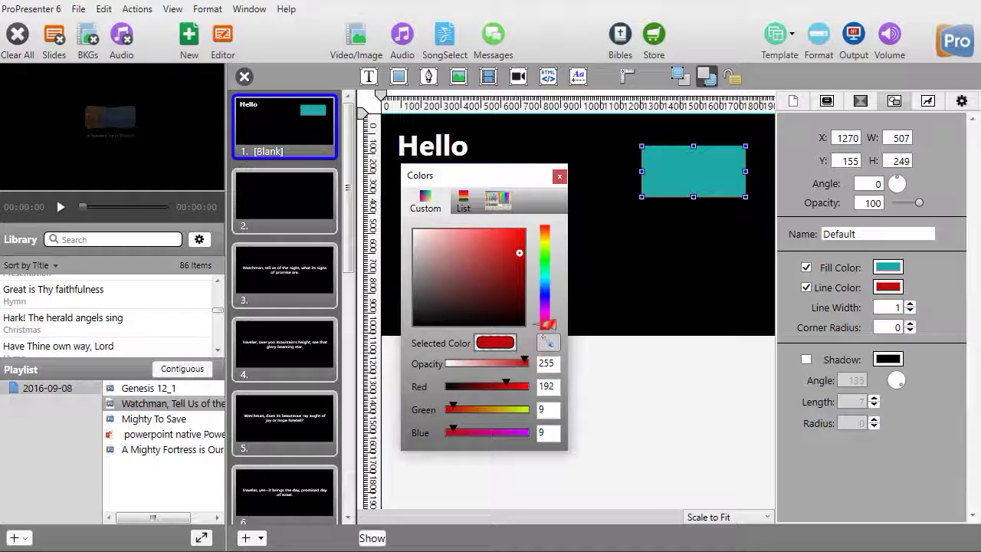
pyautogui.click(559, 175)
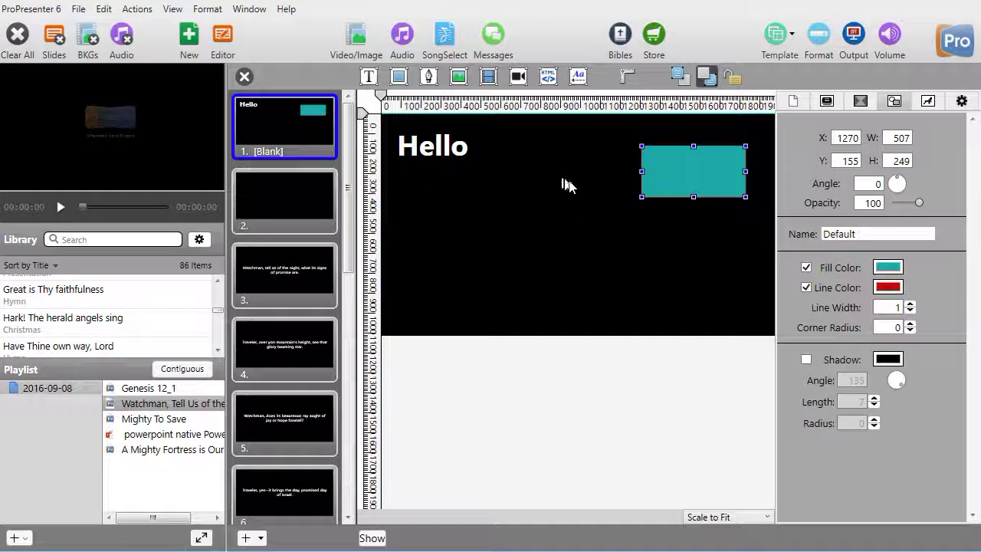
pyautogui.click(910, 304)
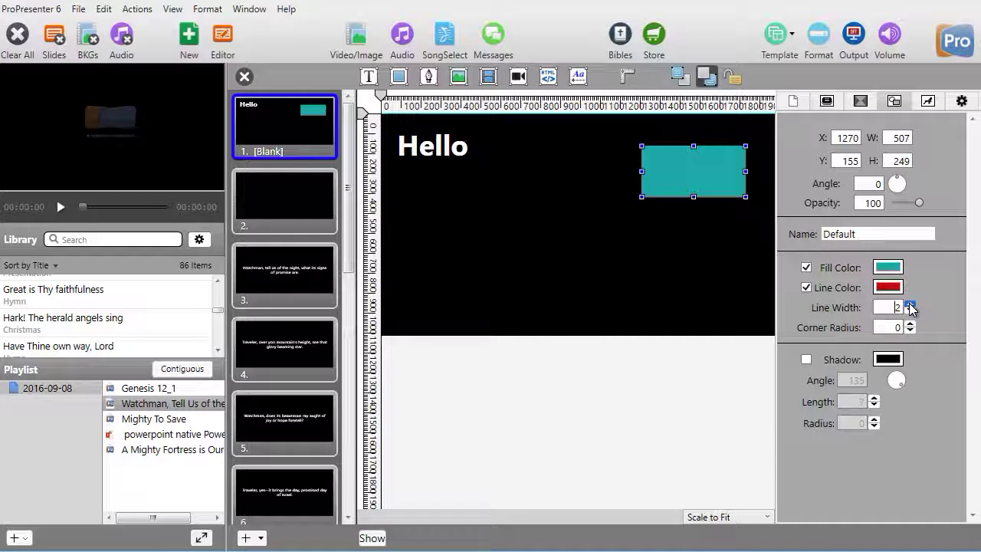
pyautogui.click(910, 304)
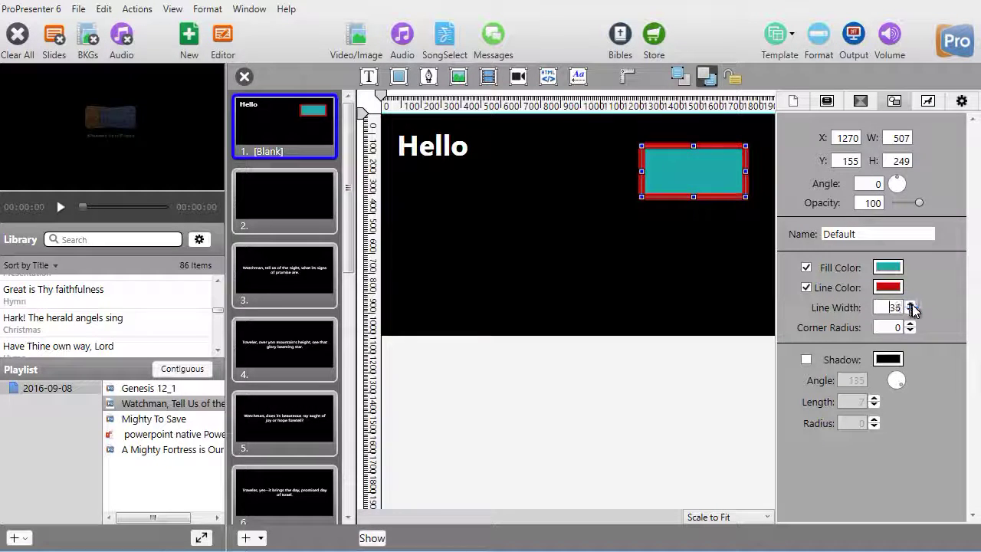
pyautogui.click(669, 240)
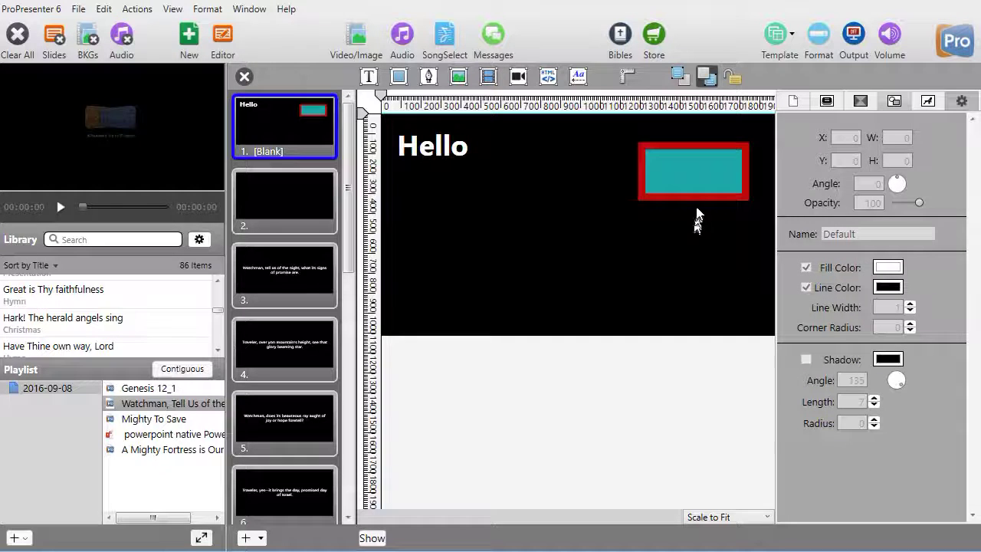
# Move the outlined rectangle to about X 634, Y 197 and set its corner radius first to 90 and finally to 180.
pyautogui.moveTo(695, 175); pyautogui.dragTo(565, 183)
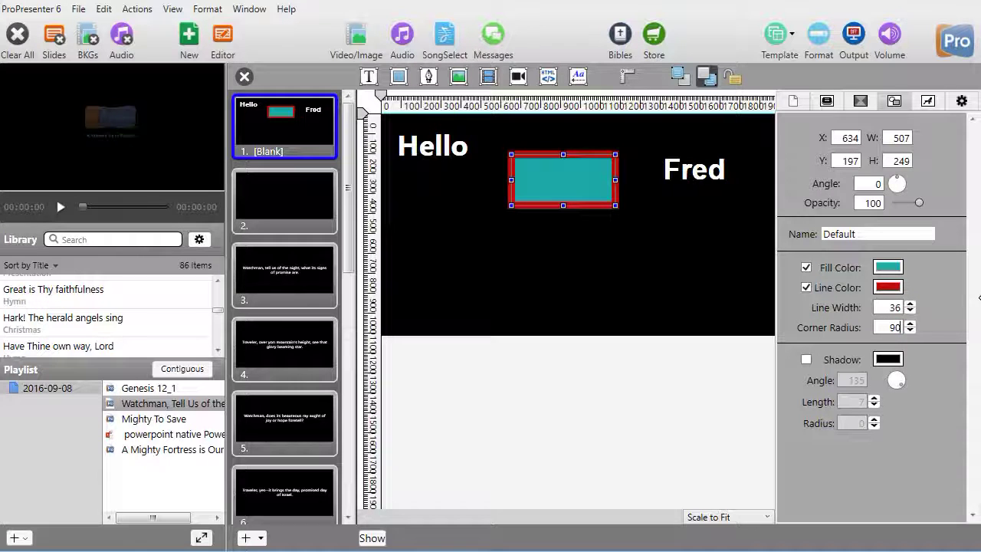
pyautogui.press('Return')
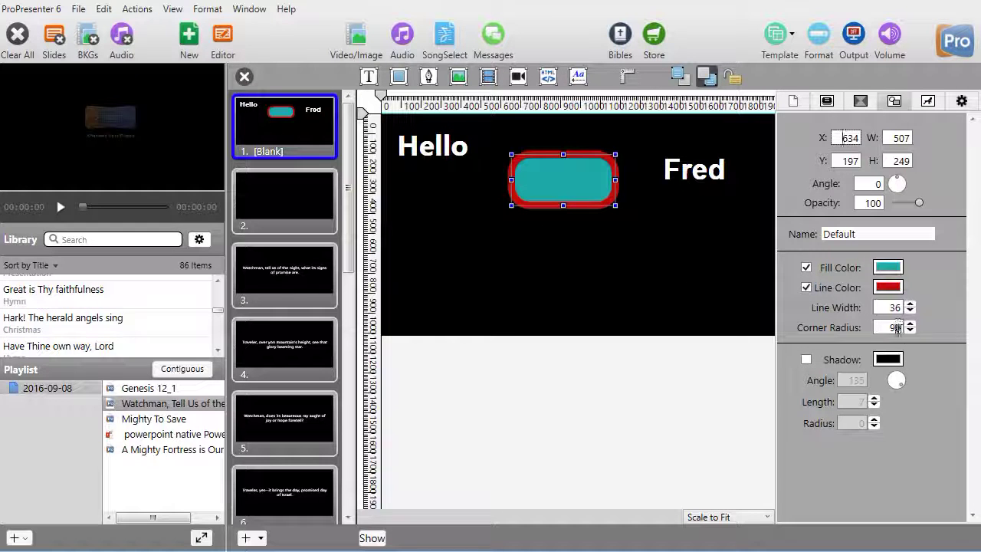
pyautogui.write('180')
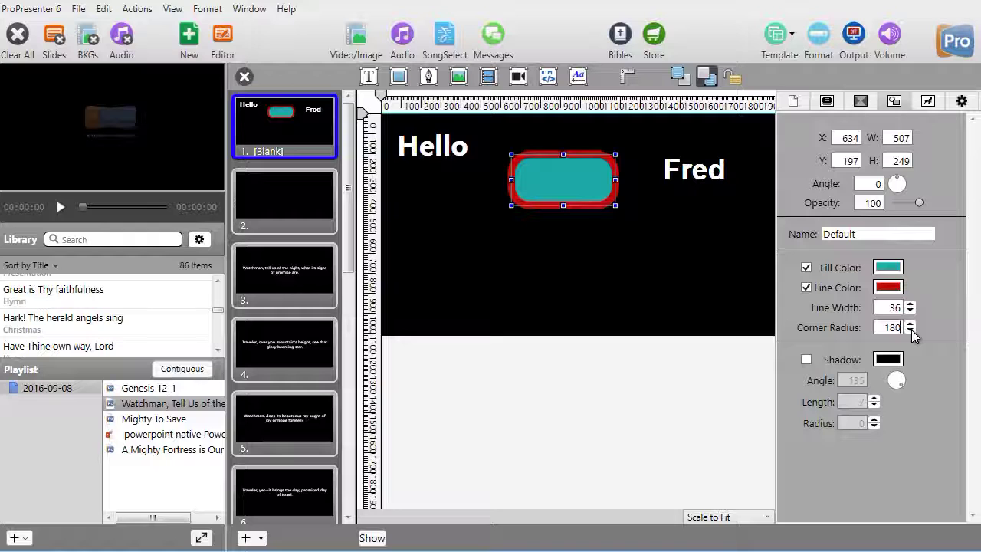
pyautogui.press('Return')
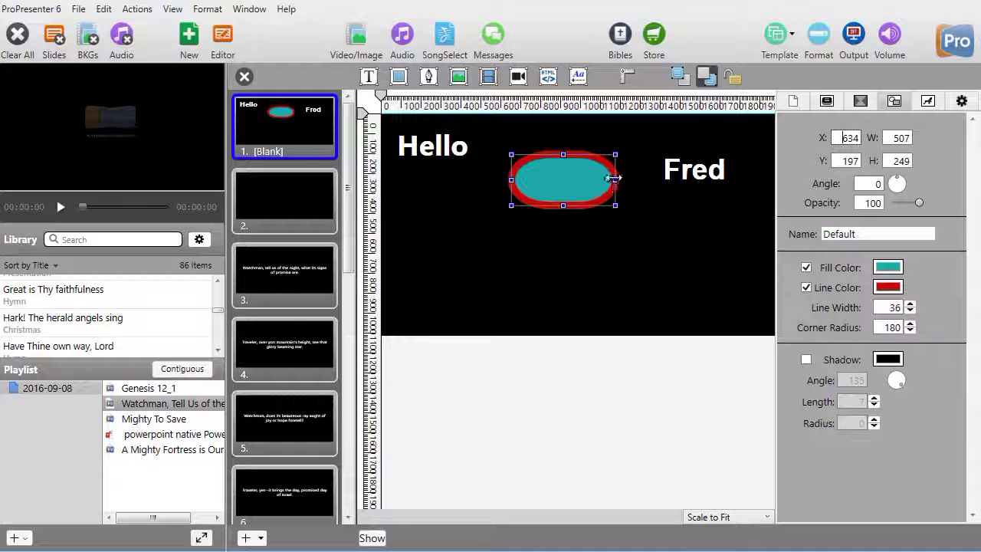
# Resize the rounded shape to about 447 wide and place it behind the first-name text at about X 1290, Y 141.
pyautogui.moveTo(615, 178); pyautogui.dragTo(573, 182)
pyautogui.rightClick(576, 178)
pyautogui.click(607, 188)
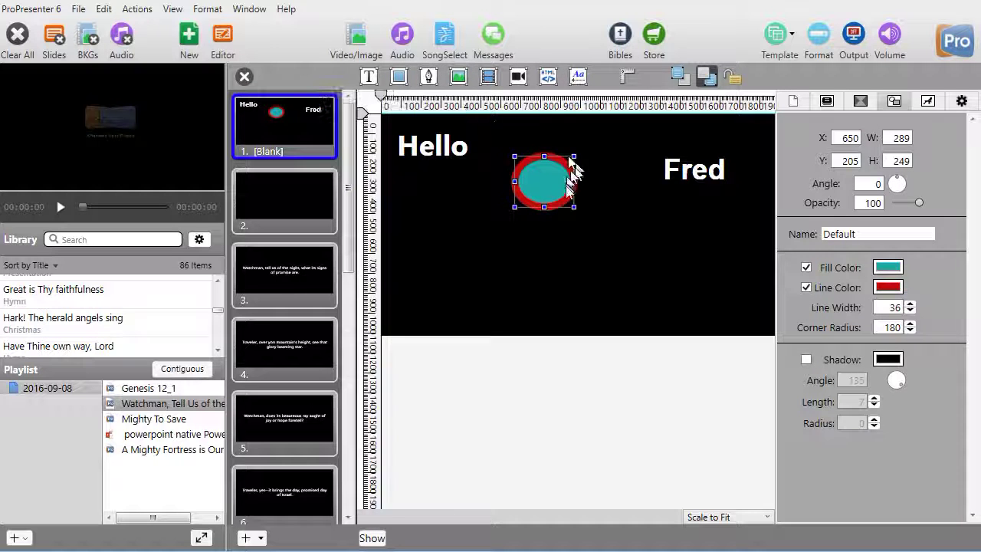
pyautogui.moveTo(549, 192); pyautogui.dragTo(684, 170)
pyautogui.click(682, 79)
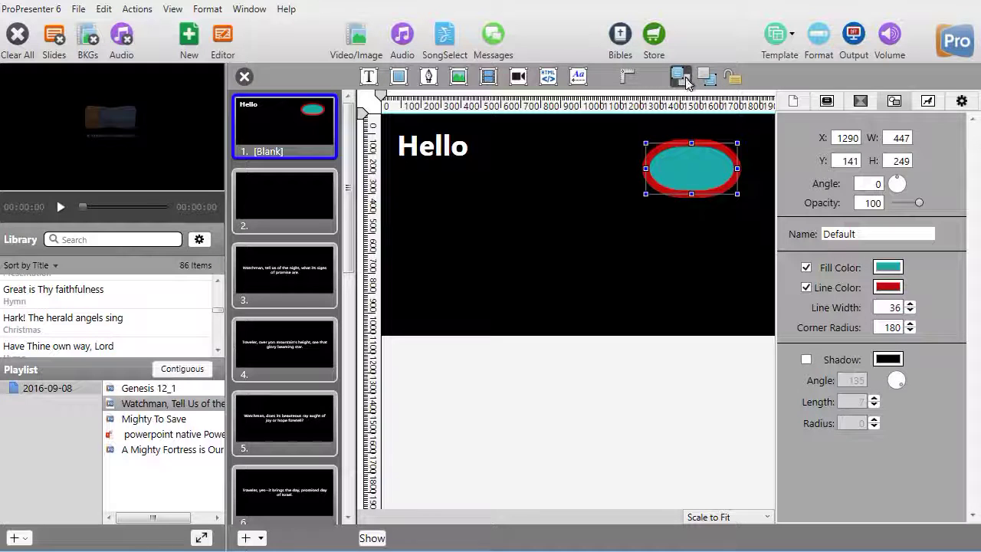
pyautogui.click(706, 77)
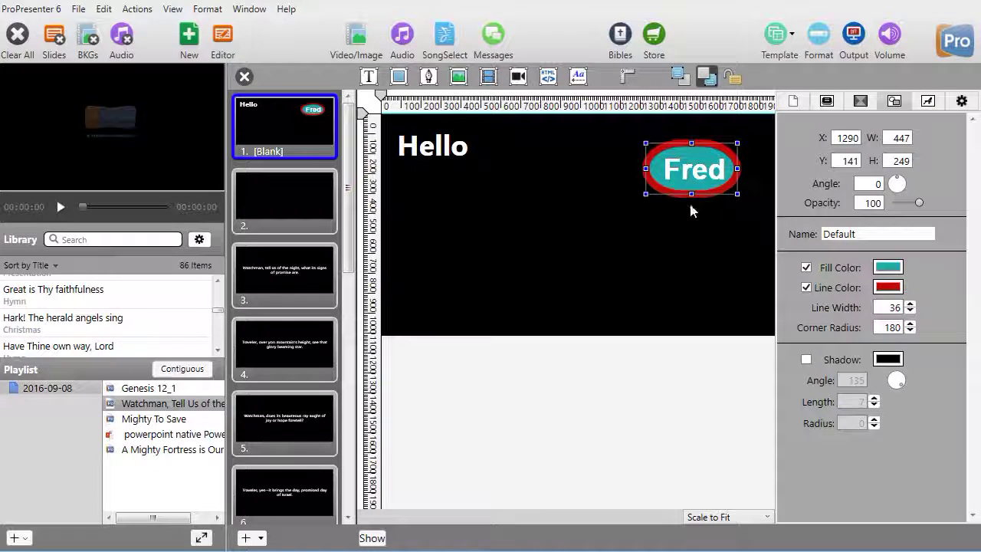
pyautogui.click(586, 191)
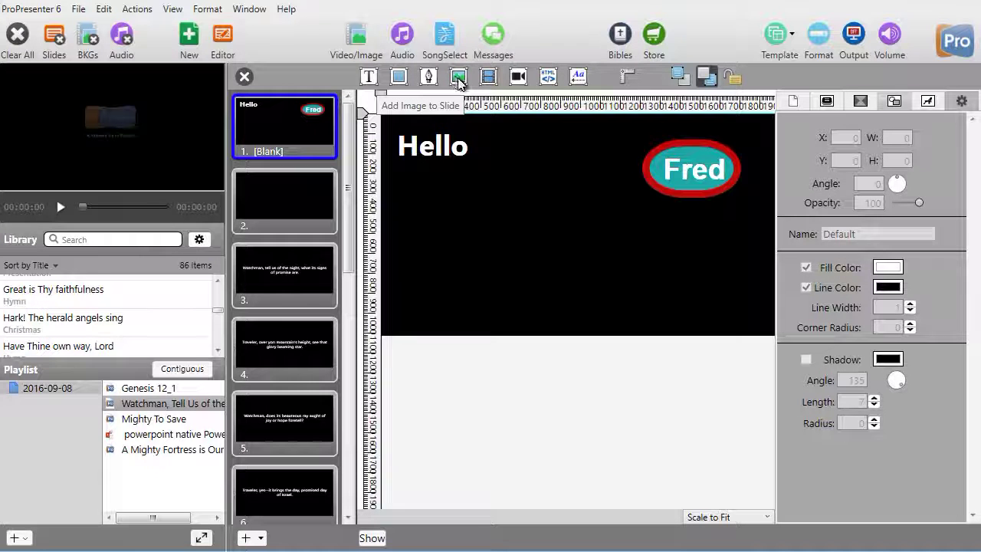
# Insert the garden image on the slide and enlarge it to about 551 by 454 at about X 685, Y 59.
pyautogui.click(458, 77)
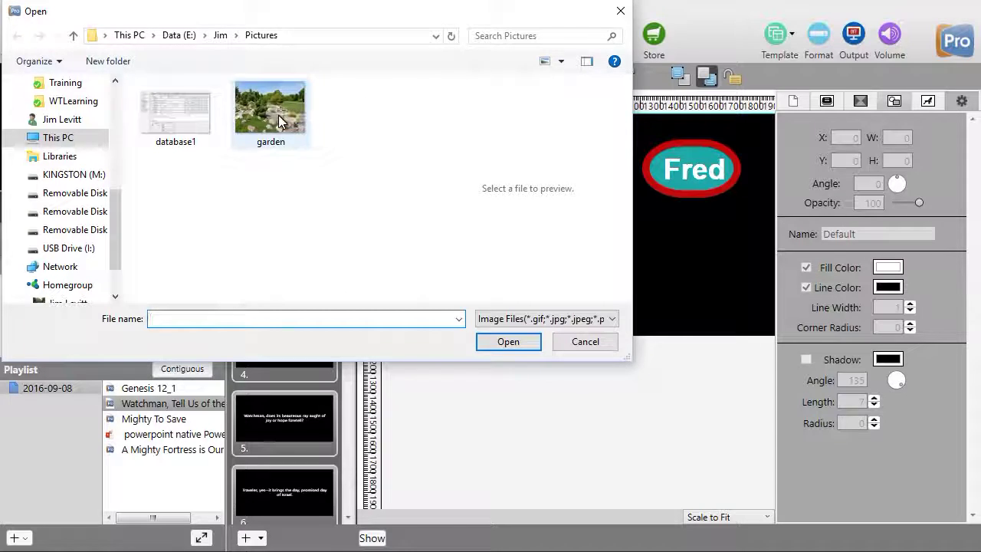
pyautogui.doubleClick(279, 115)
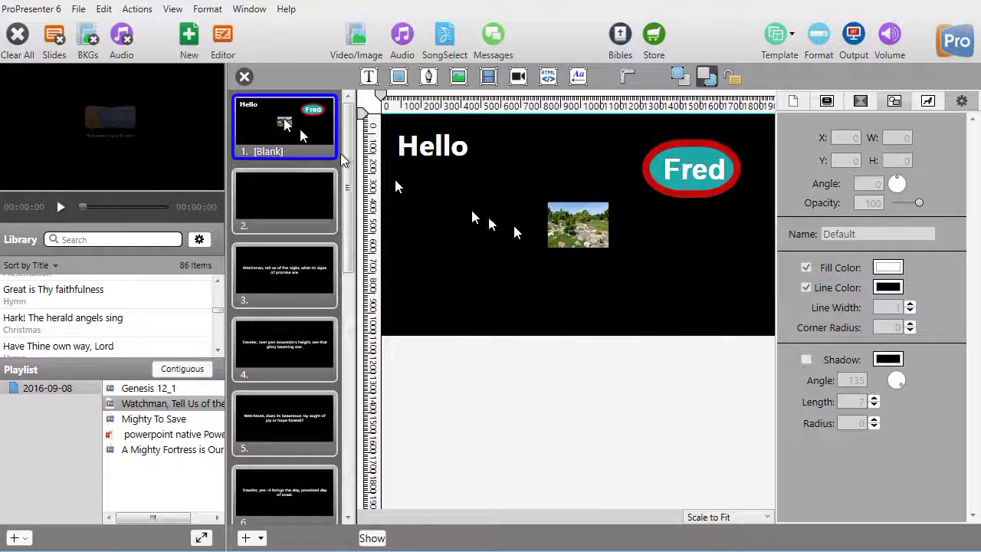
pyautogui.click(573, 224)
pyautogui.moveTo(548, 202); pyautogui.dragTo(495, 154)
pyautogui.moveTo(556, 204); pyautogui.dragTo(588, 183)
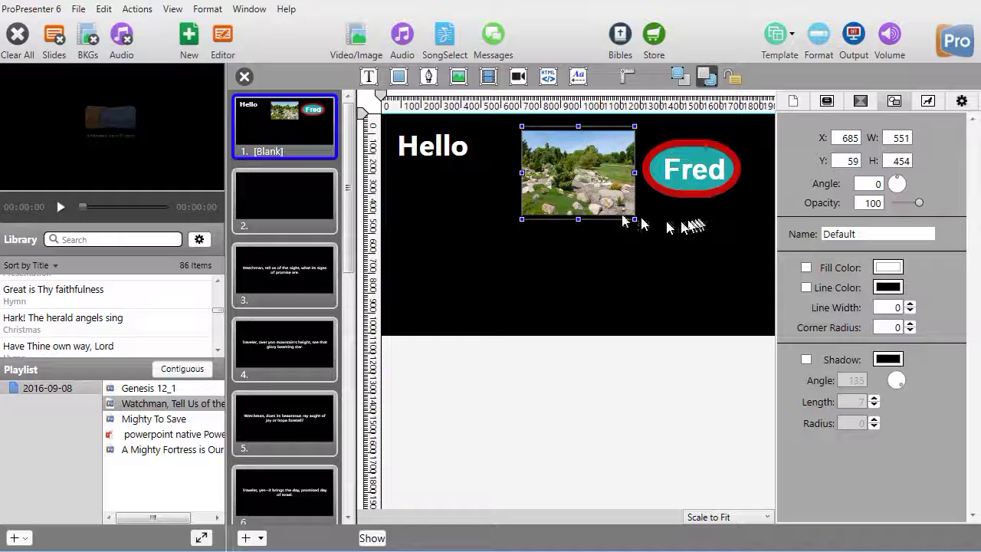
# Insert the 2010VBS video, place it below the Hello text at about X 105, Y 289 and enlarge it to about 759 by 463.
pyautogui.click(488, 79)
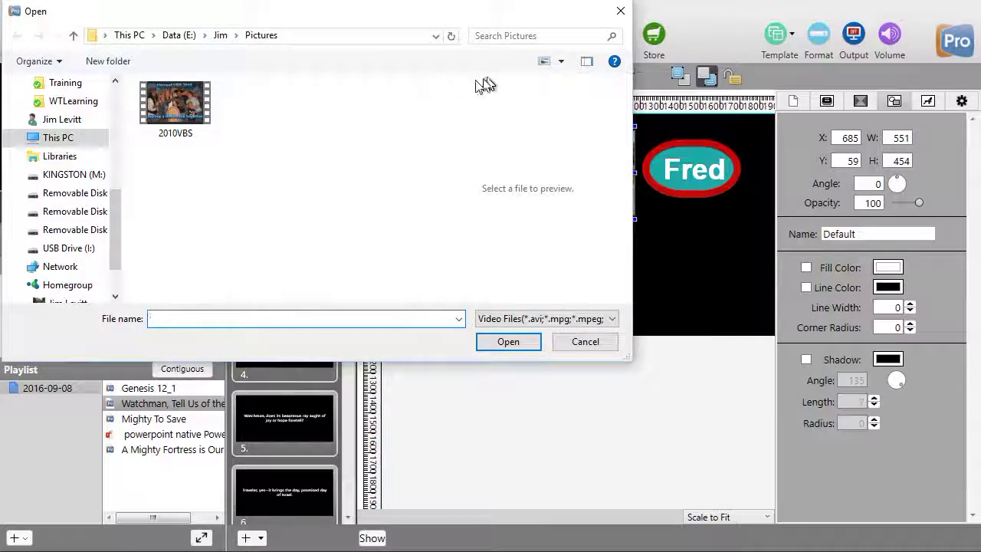
pyautogui.doubleClick(201, 99)
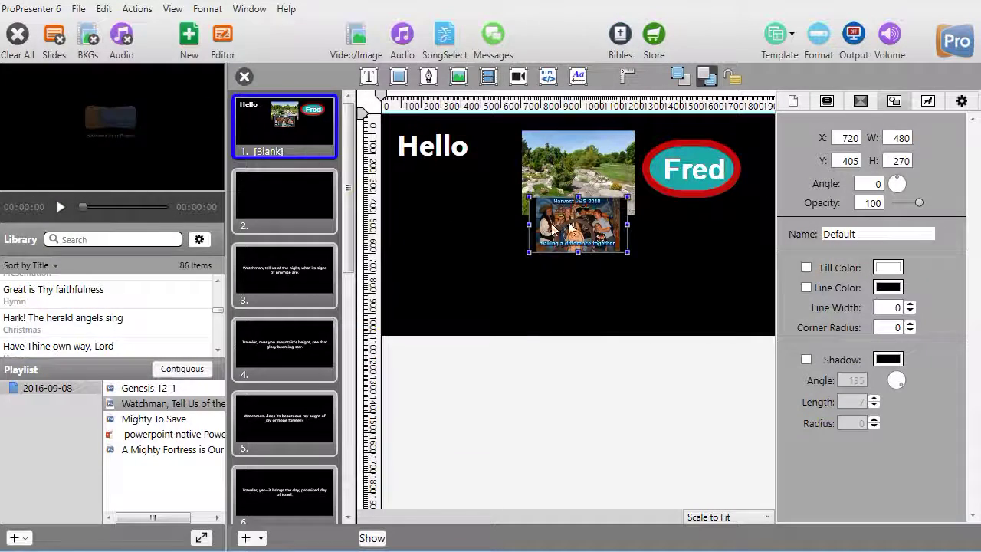
pyautogui.moveTo(590, 216); pyautogui.dragTo(465, 193)
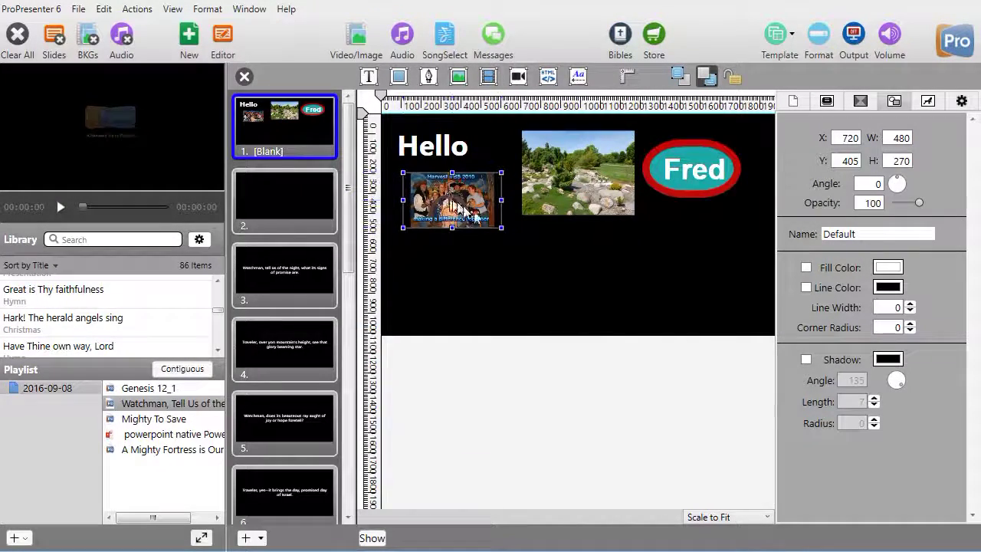
pyautogui.moveTo(502, 231); pyautogui.dragTo(536, 261)
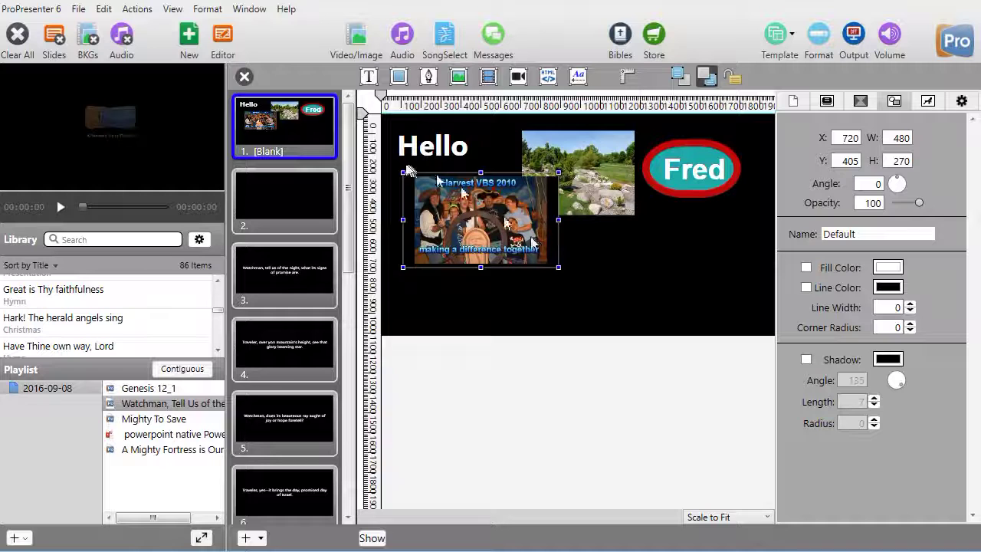
# Close the slide editor, show the first slide on the output and clear all output.
pyautogui.click(244, 76)
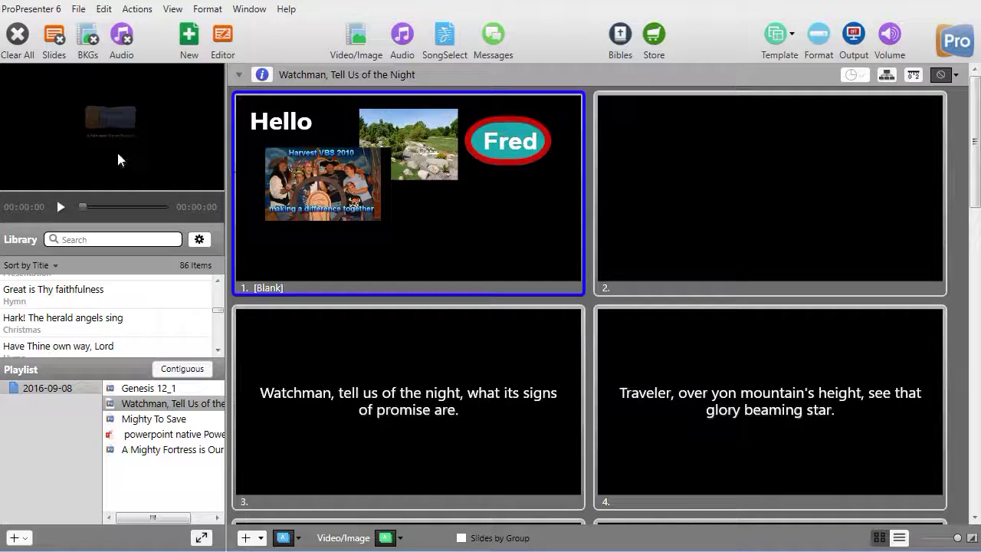
pyautogui.click(452, 224)
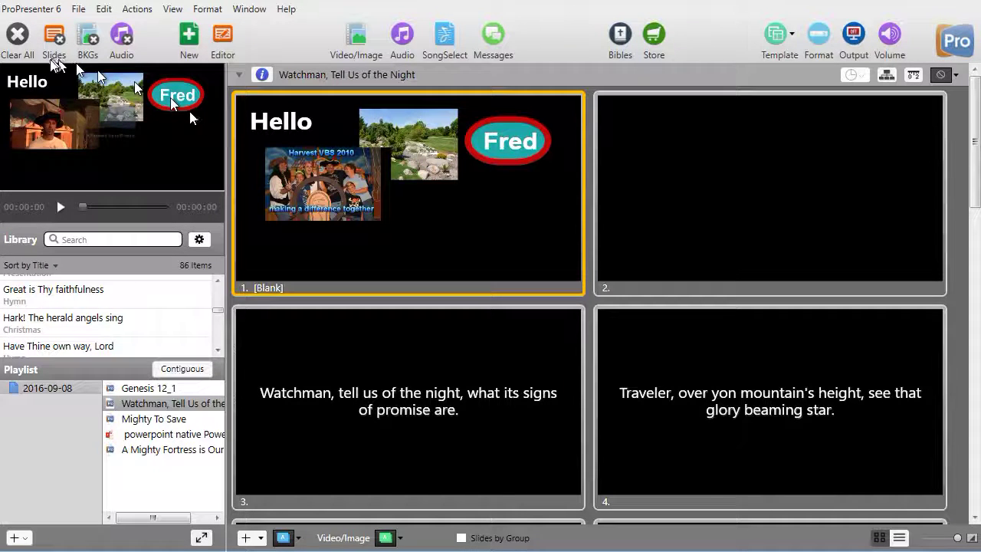
pyautogui.click(17, 35)
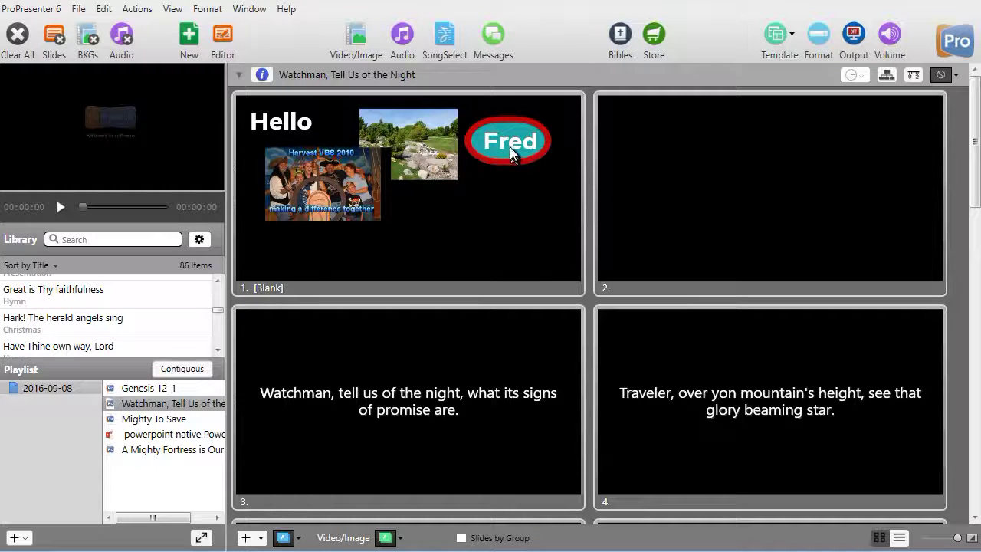
# Reopen the first slide for editing and delete the VBS video from it.
pyautogui.rightClick(441, 215)
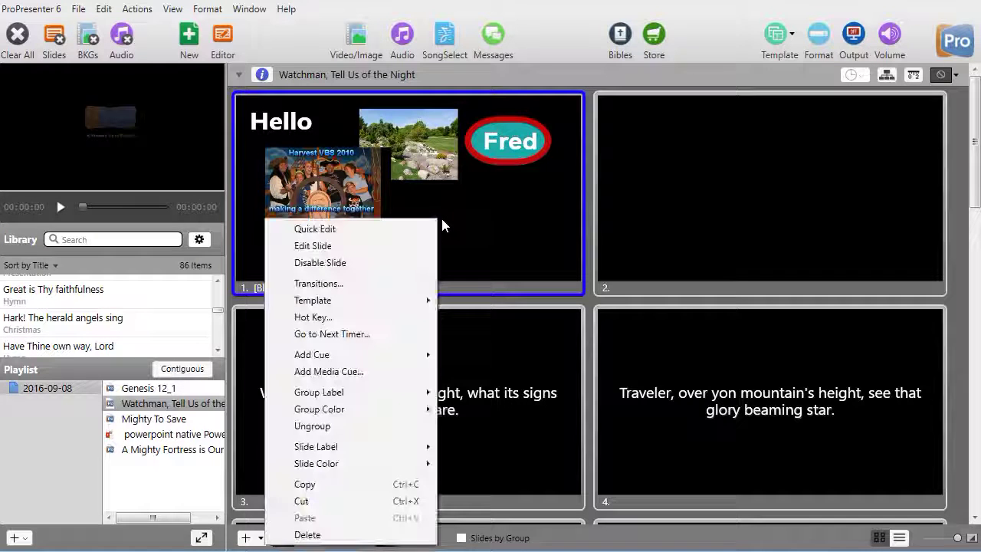
pyautogui.click(420, 244)
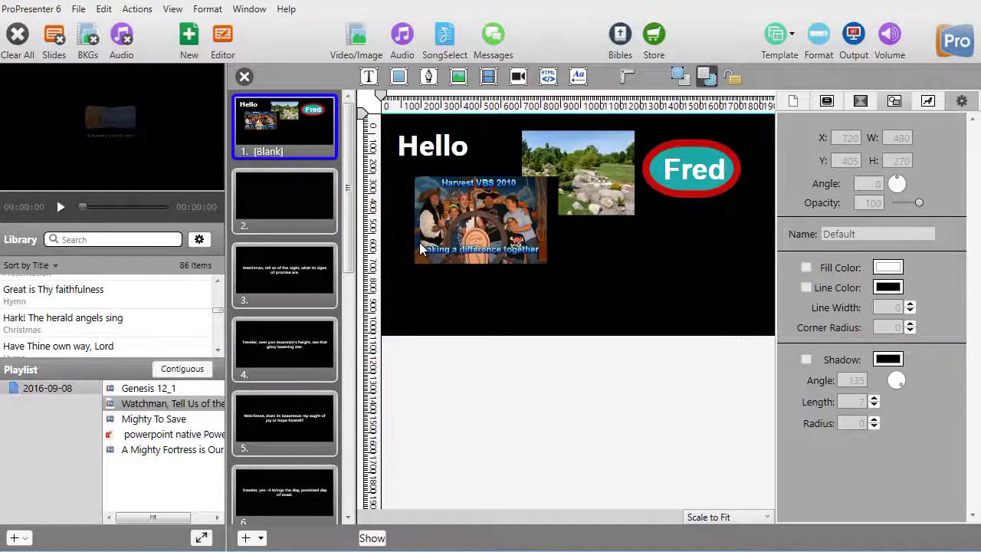
pyautogui.click(504, 232)
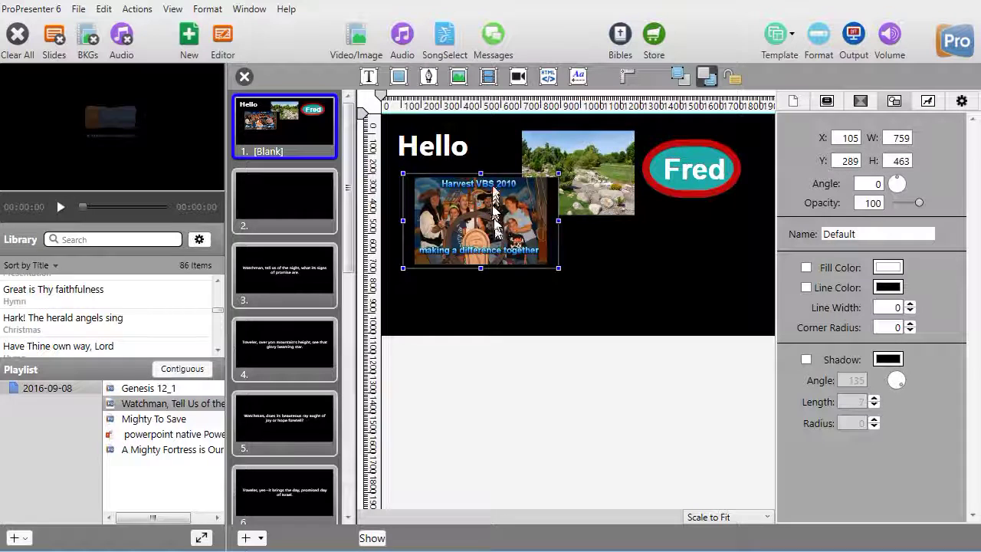
pyautogui.press('Delete')
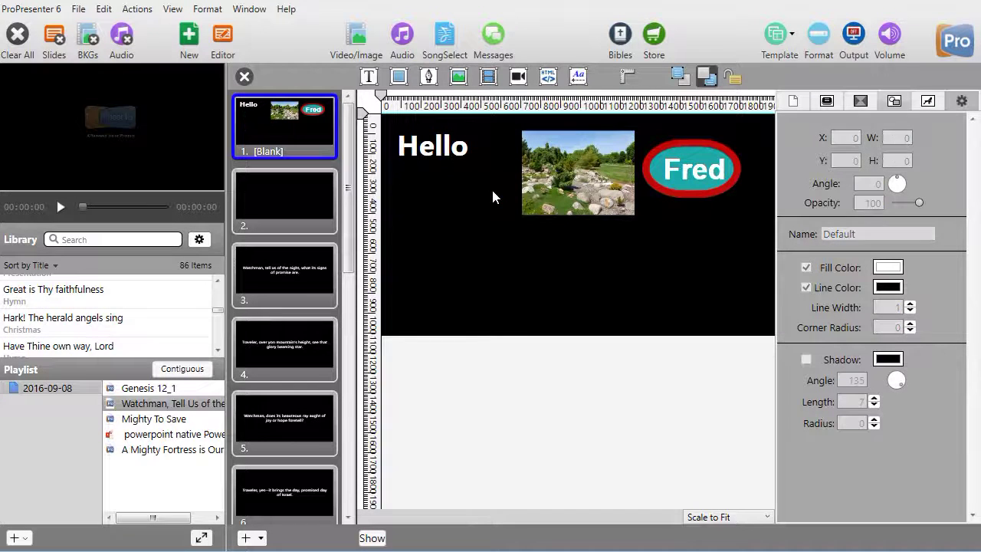
# Add scrolling text reading "Come to our VBS this summer." and move it below the image to about X 58, Y 796.
pyautogui.click(578, 76)
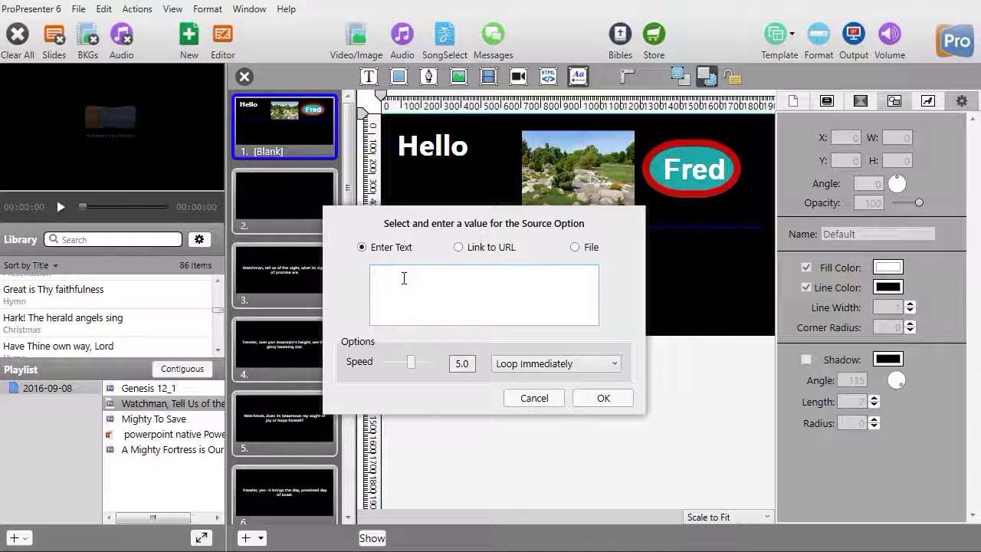
pyautogui.click(373, 273)
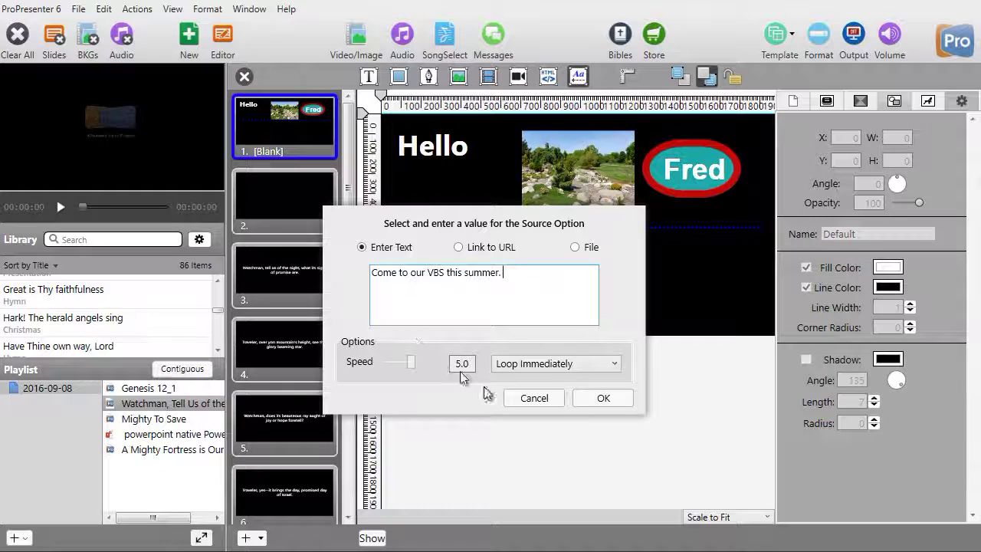
pyautogui.click(613, 365)
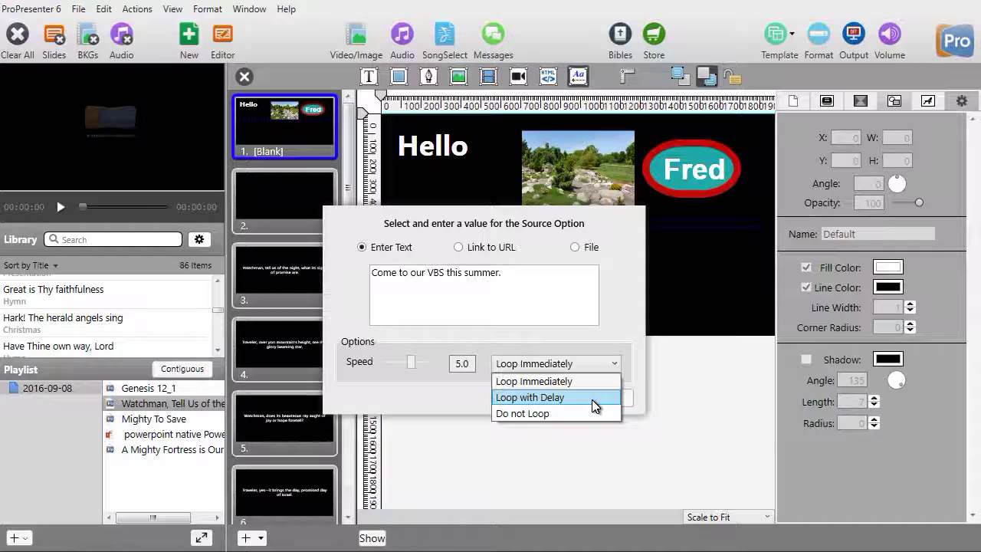
pyautogui.click(676, 317)
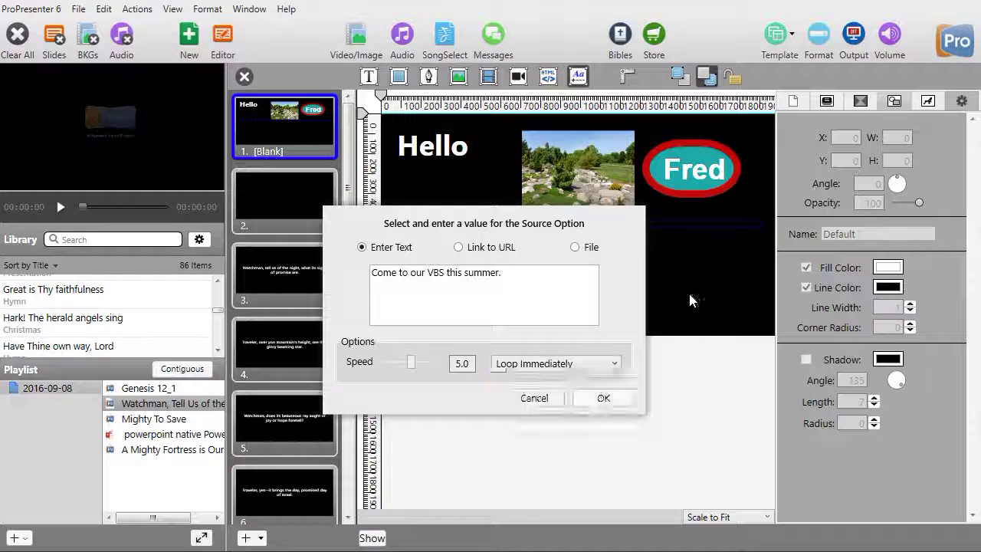
pyautogui.click(612, 399)
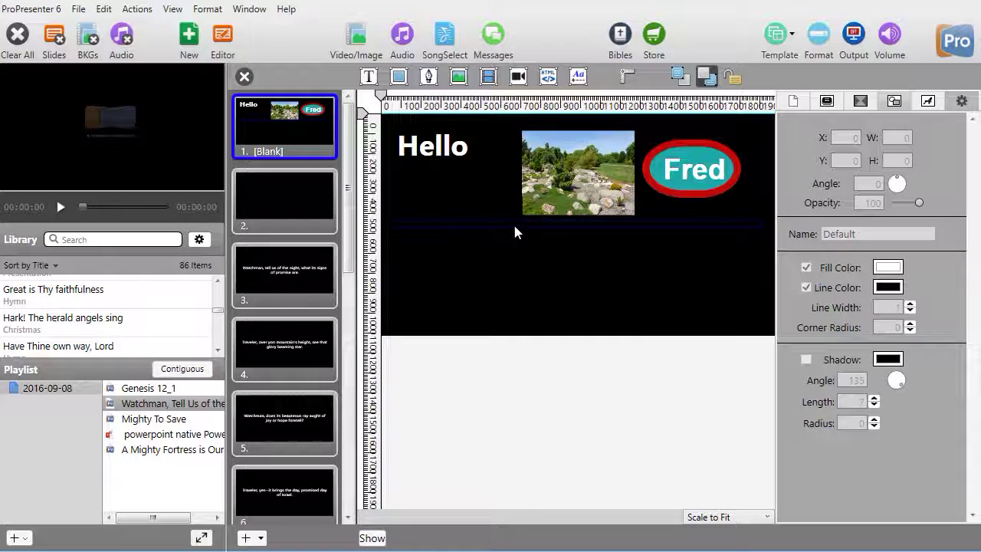
pyautogui.moveTo(516, 222); pyautogui.dragTo(515, 280)
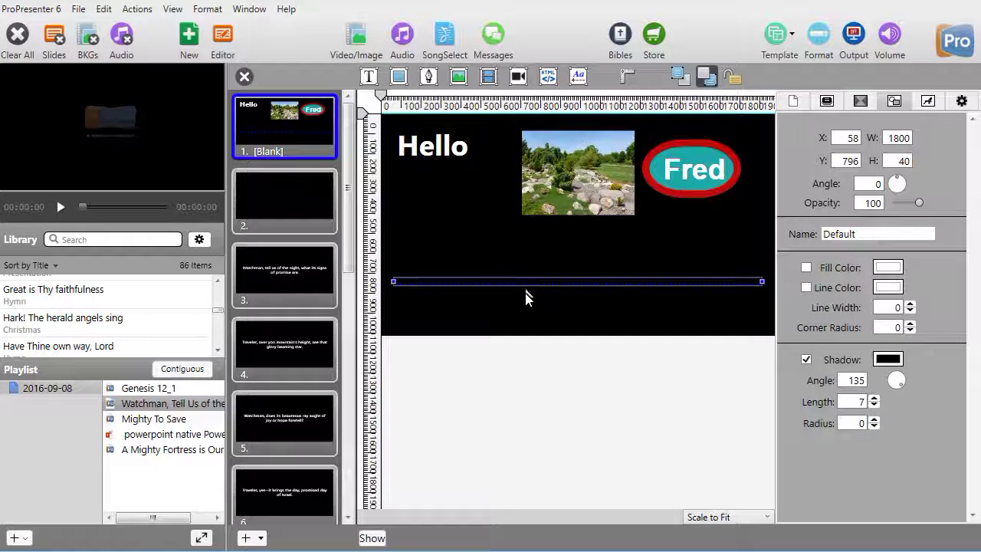
# Close the slide editor, show the first slide with its scrolling text on the output, and clear all output.
pyautogui.click(929, 102)
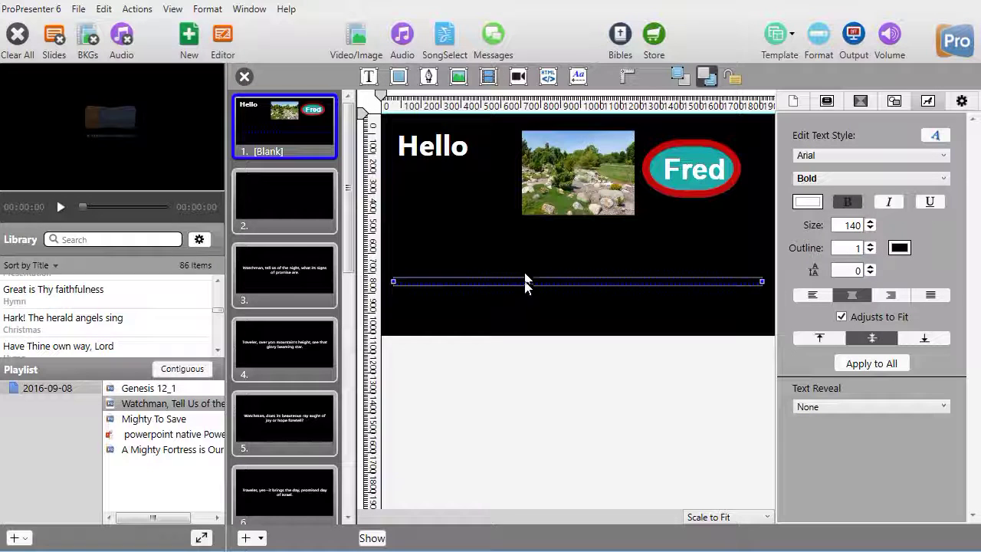
pyautogui.click(243, 77)
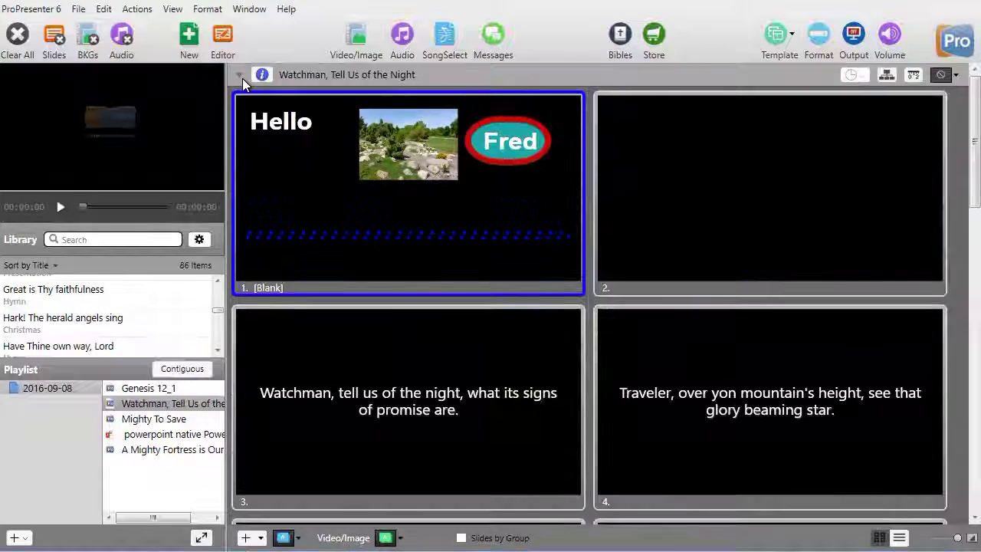
pyautogui.click(322, 188)
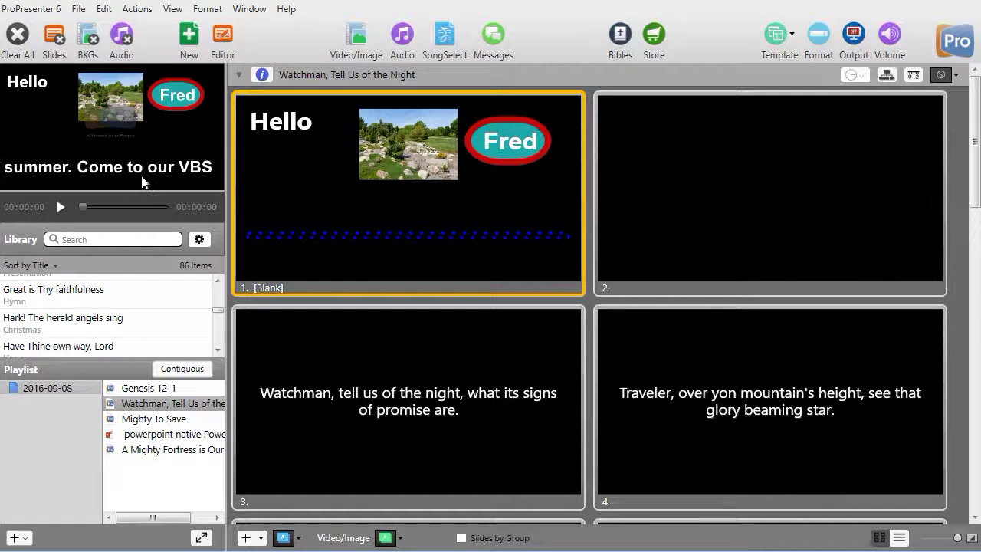
pyautogui.click(16, 34)
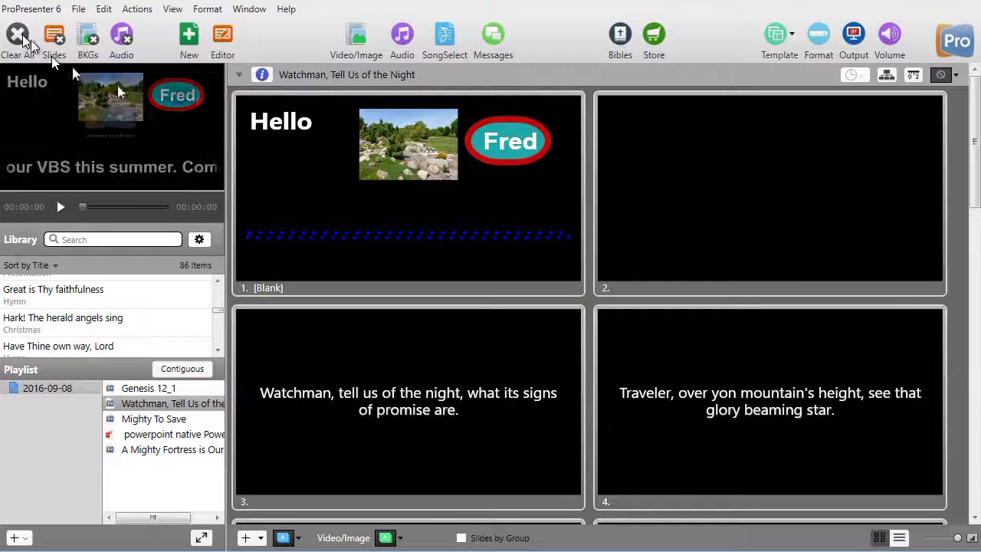
# Reopen the first slide for editing and set the scrolling text's font size to 90.
pyautogui.rightClick(445, 197)
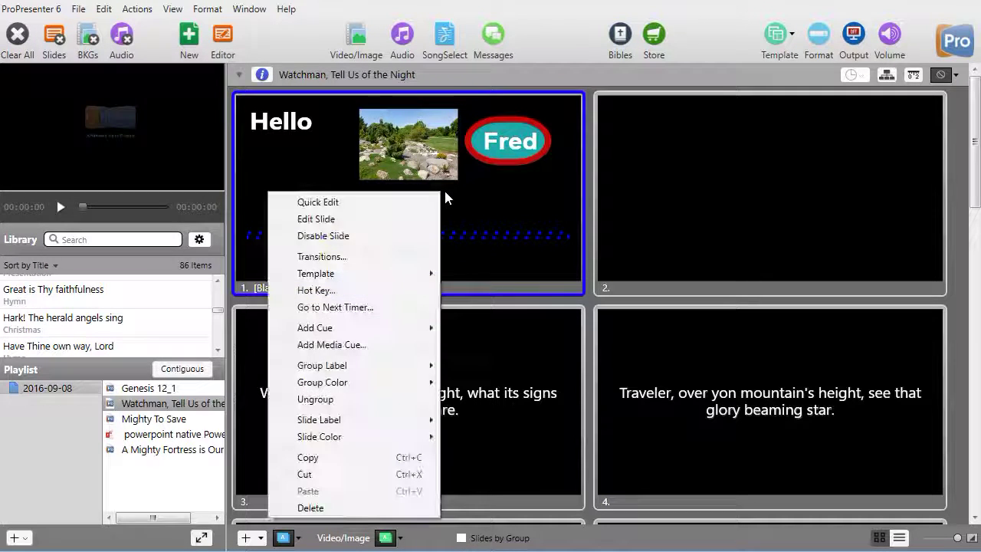
pyautogui.click(397, 219)
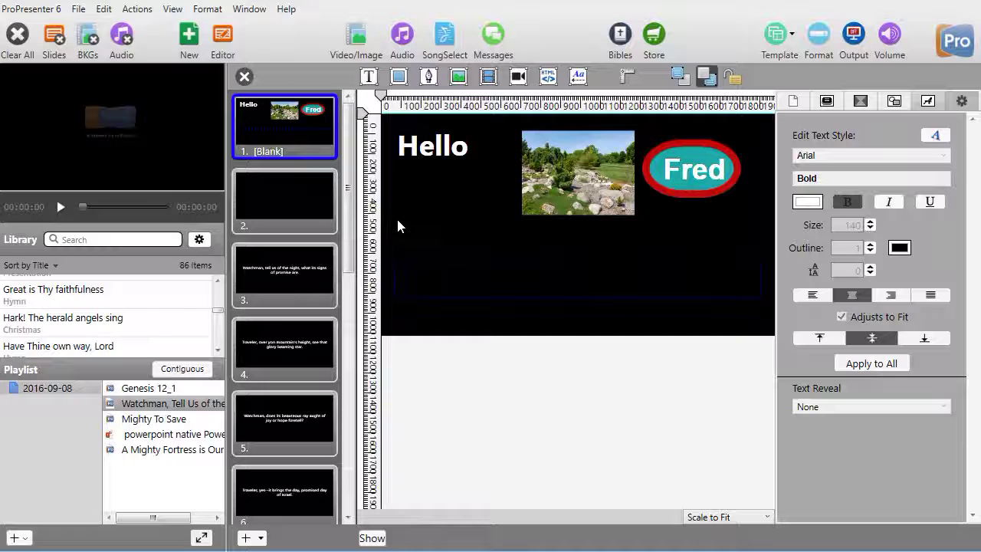
pyautogui.click(640, 282)
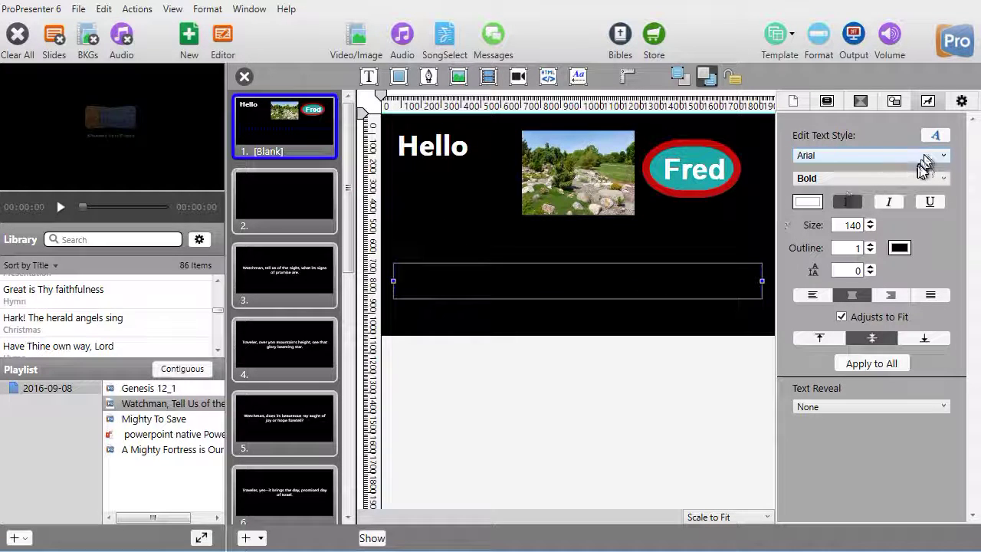
pyautogui.doubleClick(849, 225)
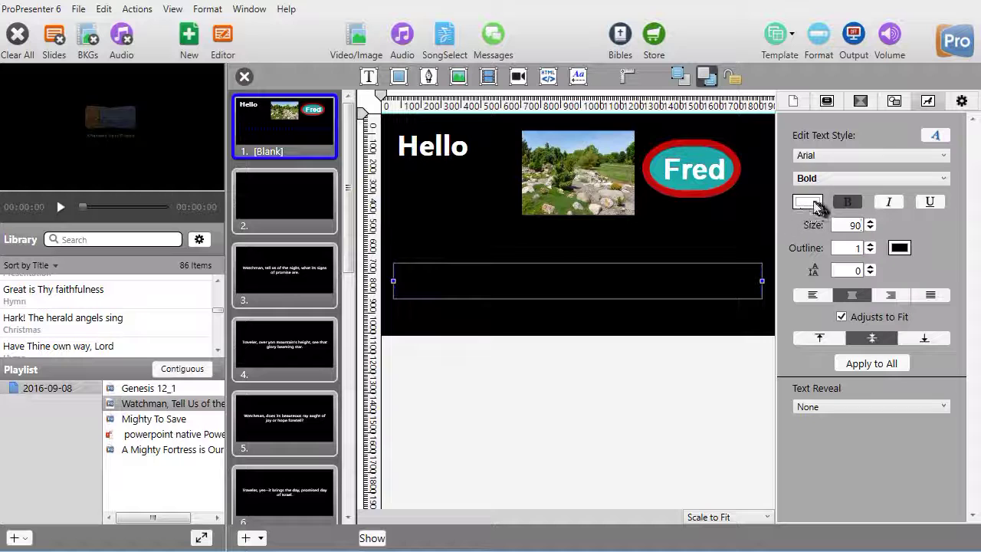
# Change the scrolling text's colour to green, about Red 48, Green 166, Blue 23.
pyautogui.click(810, 203)
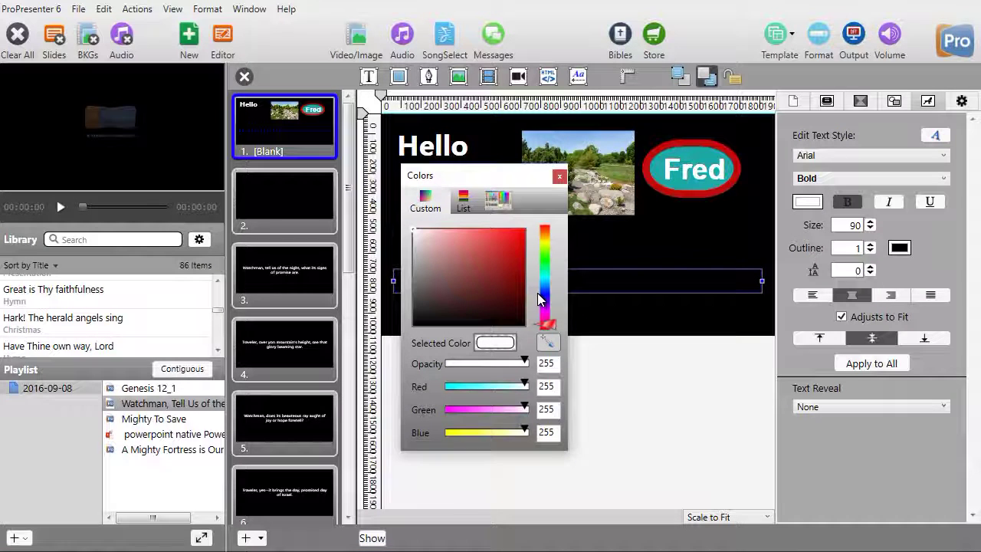
pyautogui.click(547, 259)
pyautogui.click(509, 263)
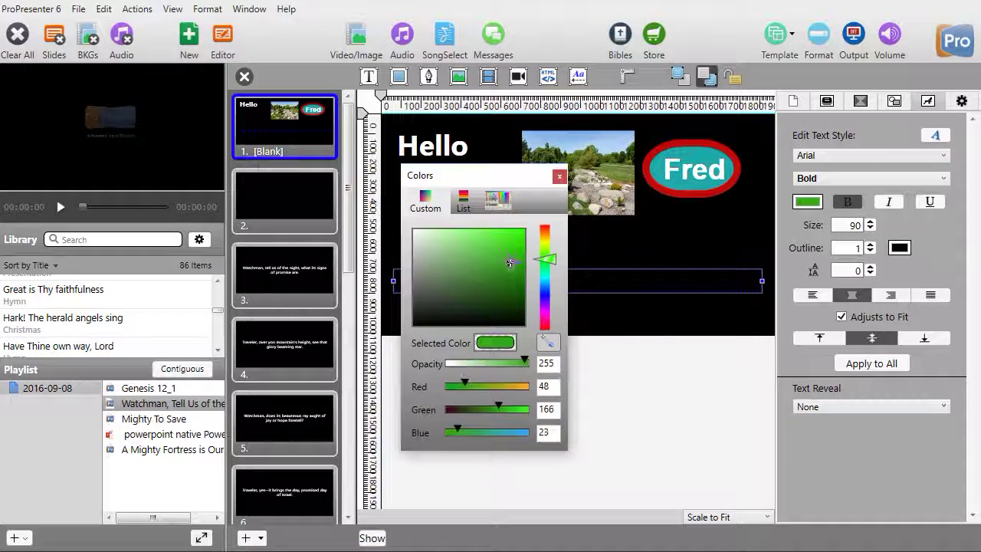
pyautogui.click(558, 177)
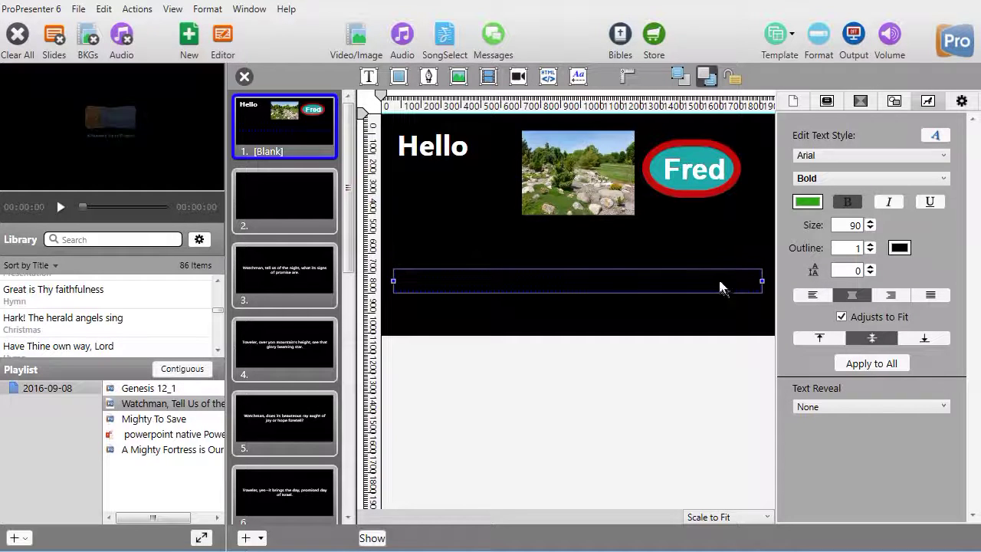
# Open the scrolling text's source options and set its looping to Loop with Delay.
pyautogui.rightClick(655, 285)
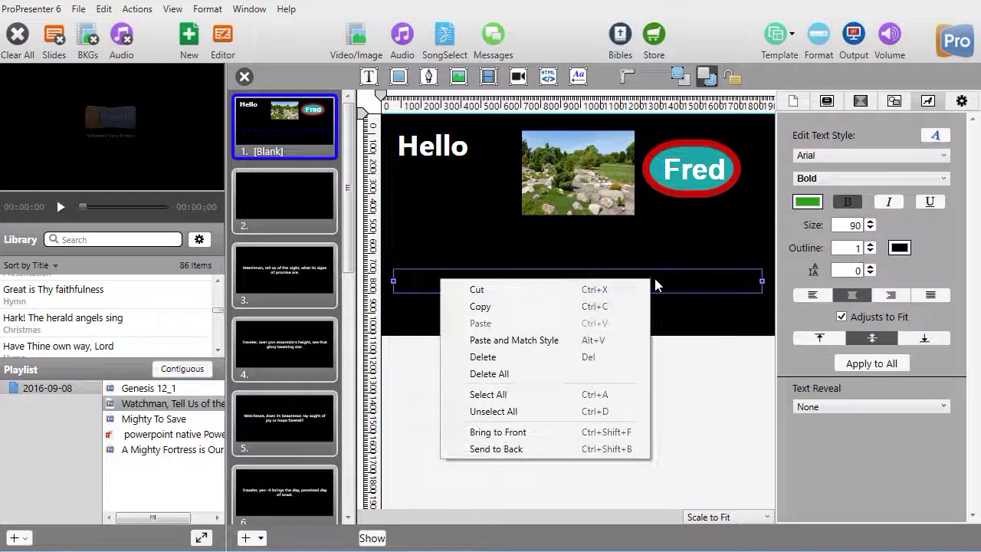
pyautogui.doubleClick(655, 285)
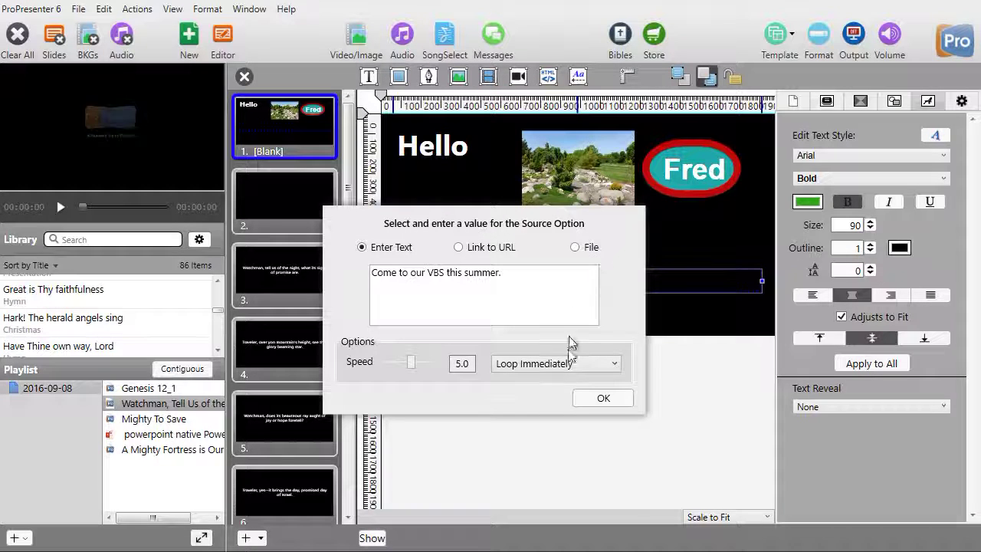
pyautogui.click(616, 366)
pyautogui.click(588, 398)
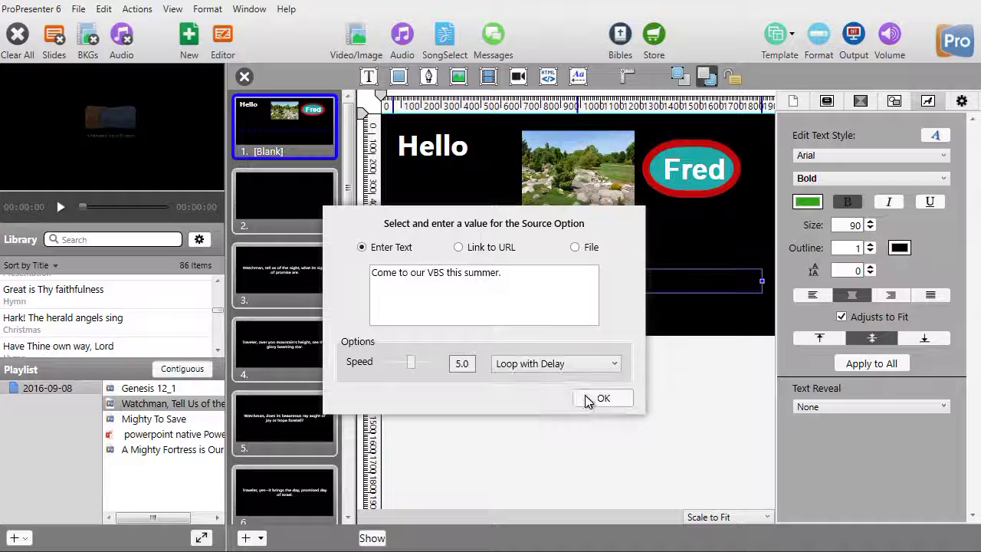
pyautogui.click(601, 401)
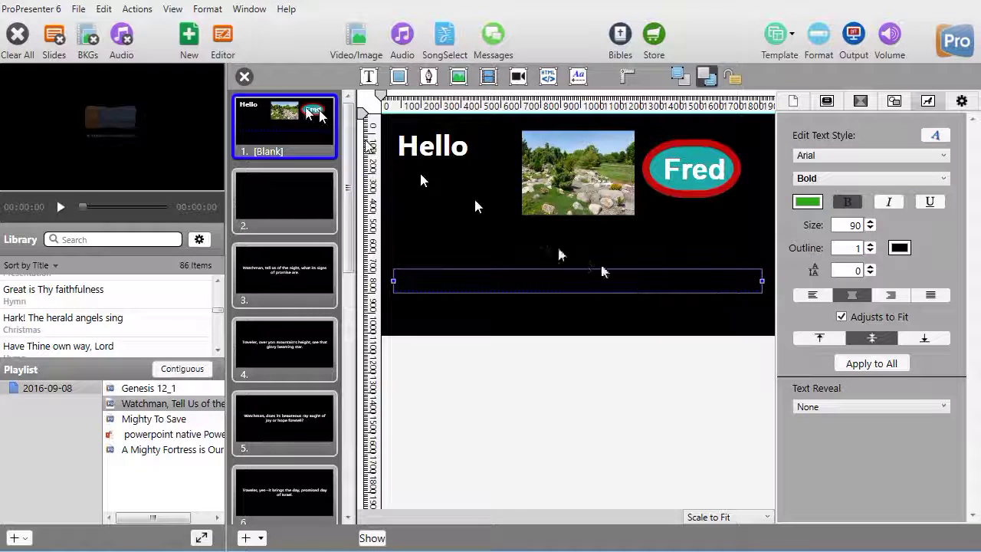
# Close the slide editor and show the first slide with the restyled scrolling text on the output.
pyautogui.click(245, 77)
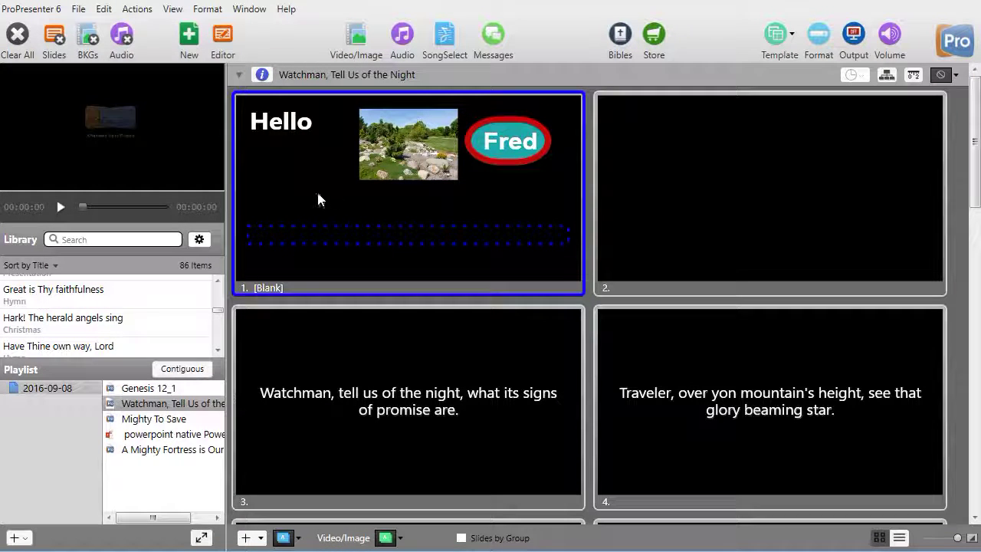
pyautogui.click(315, 189)
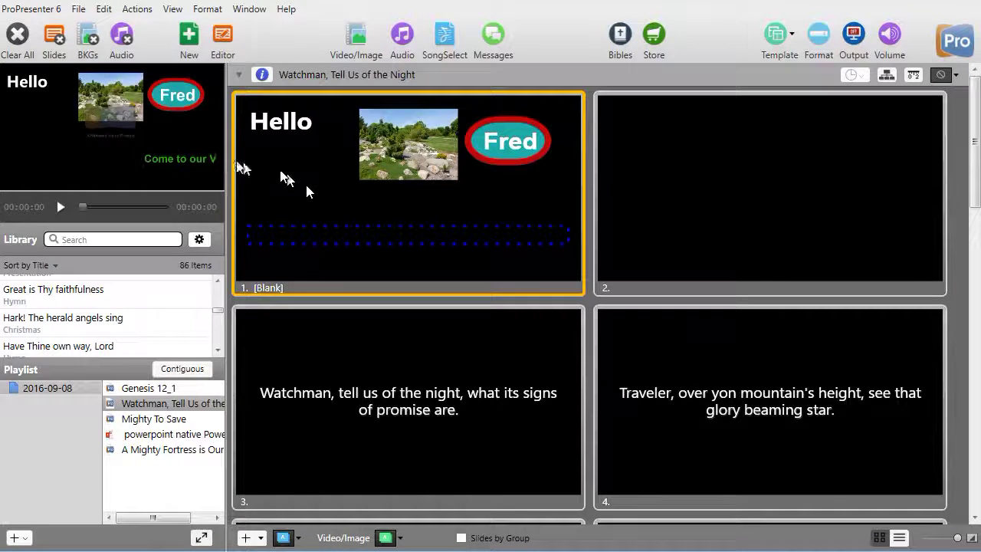